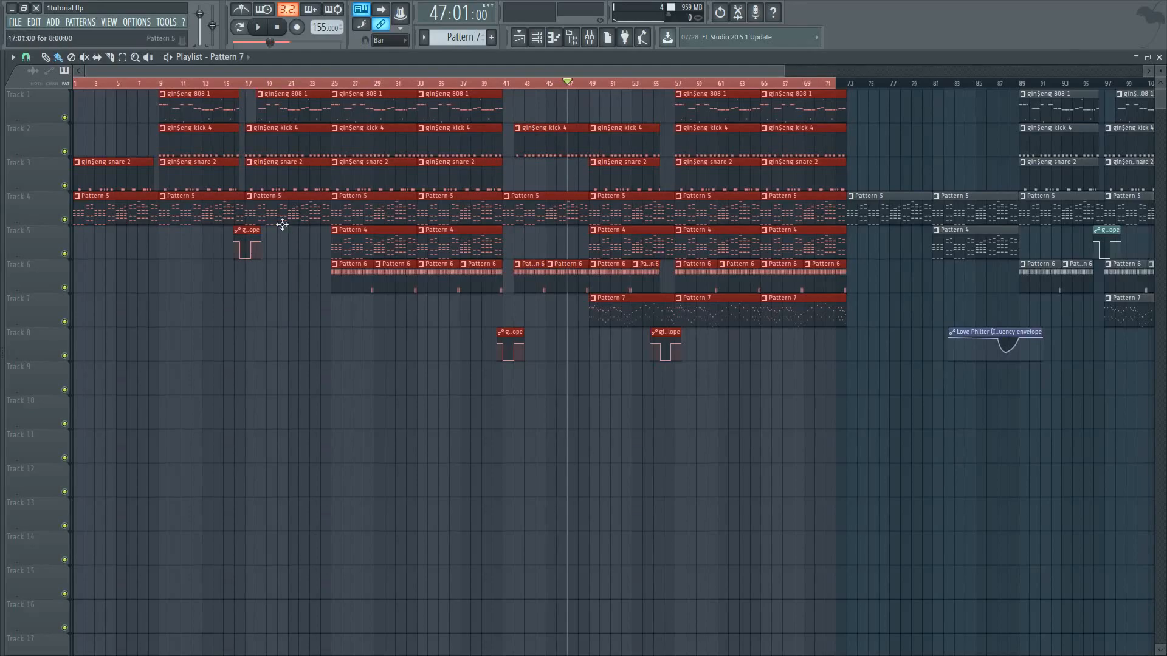
# Open the gin$eng kick 4 pattern in the piano roll and play it back with the system volume lowered to 16
pyautogui.doubleClick(364, 145)
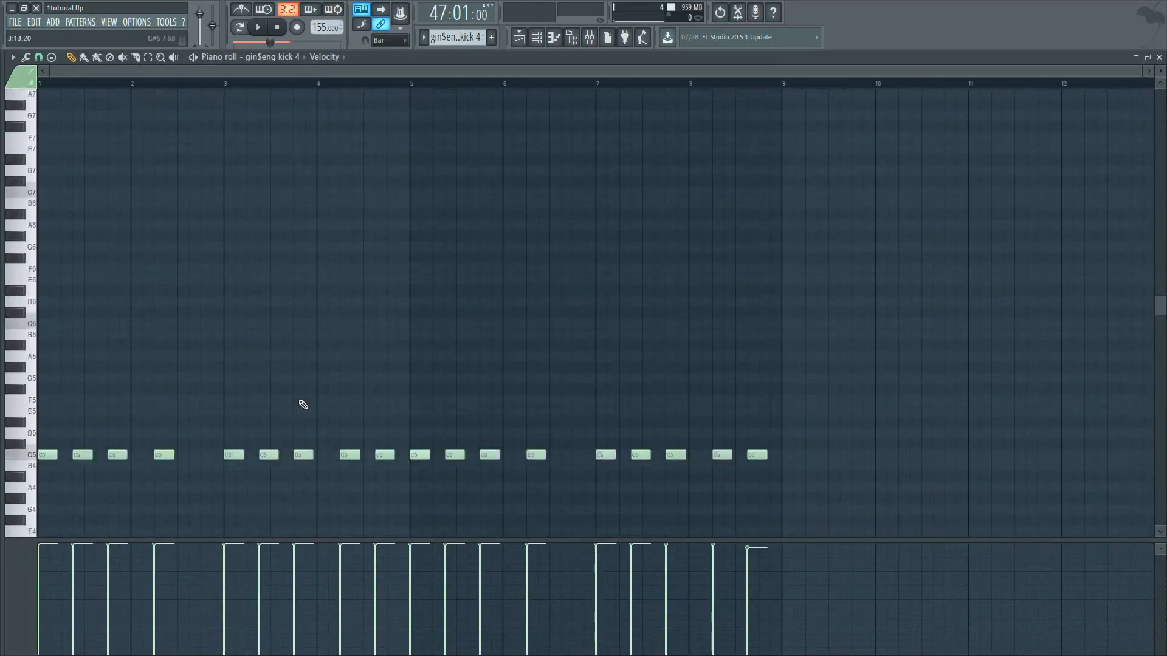
pyautogui.click(259, 27)
pyautogui.click(260, 29)
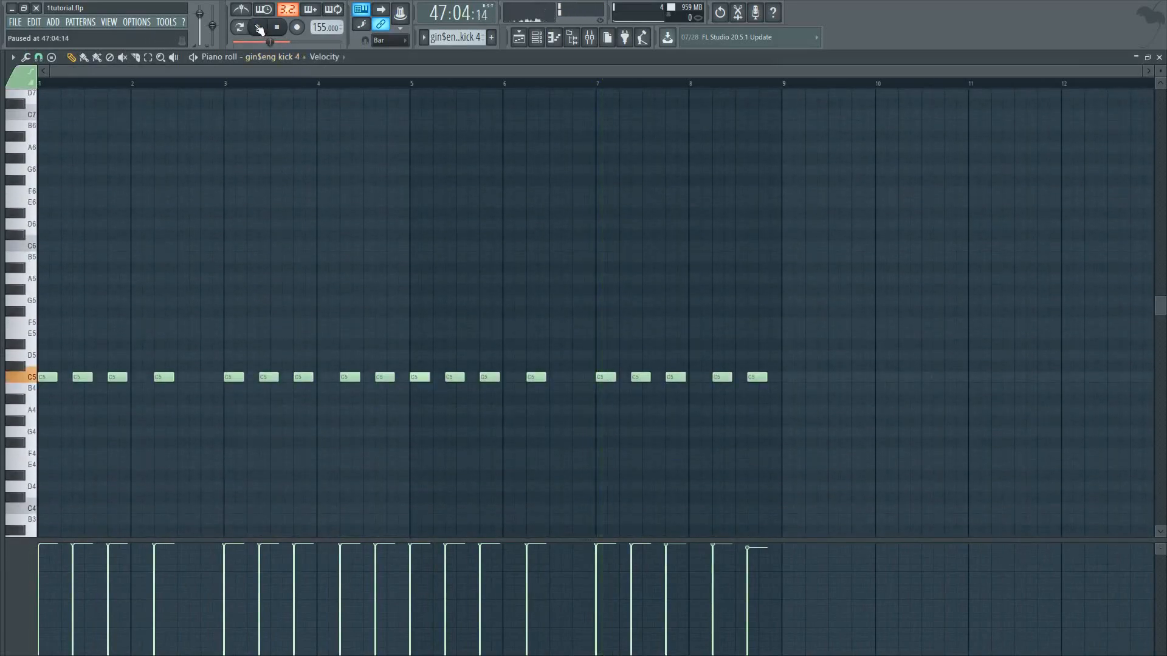
pyautogui.press('XF86AudioLowerVolume')
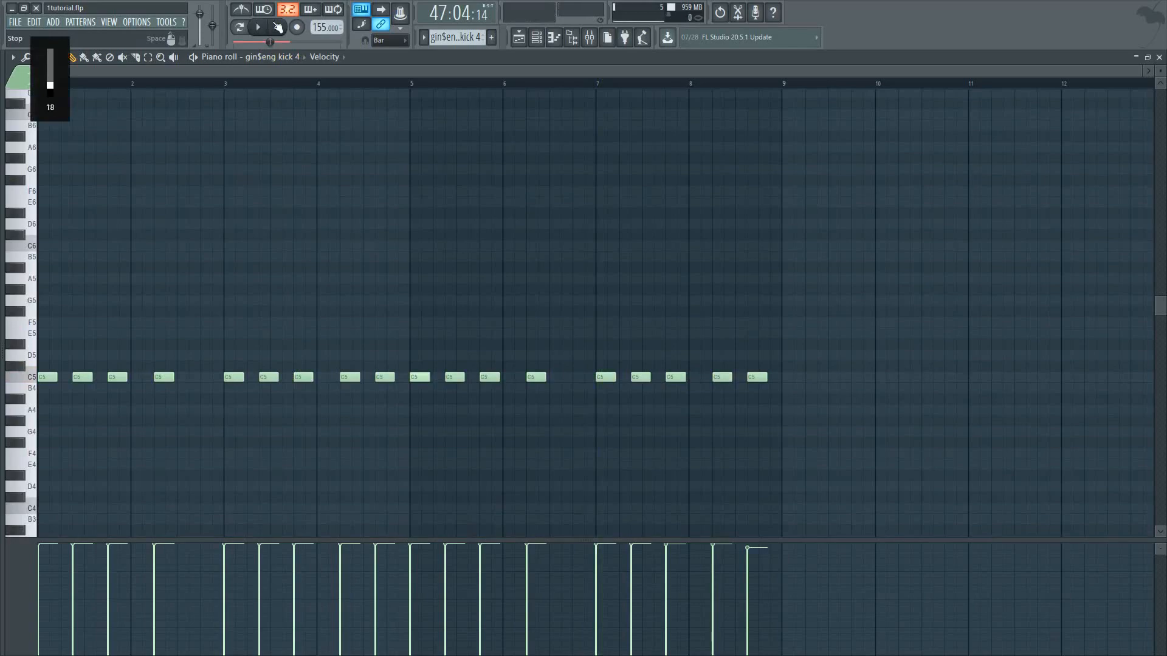
pyautogui.press('space')
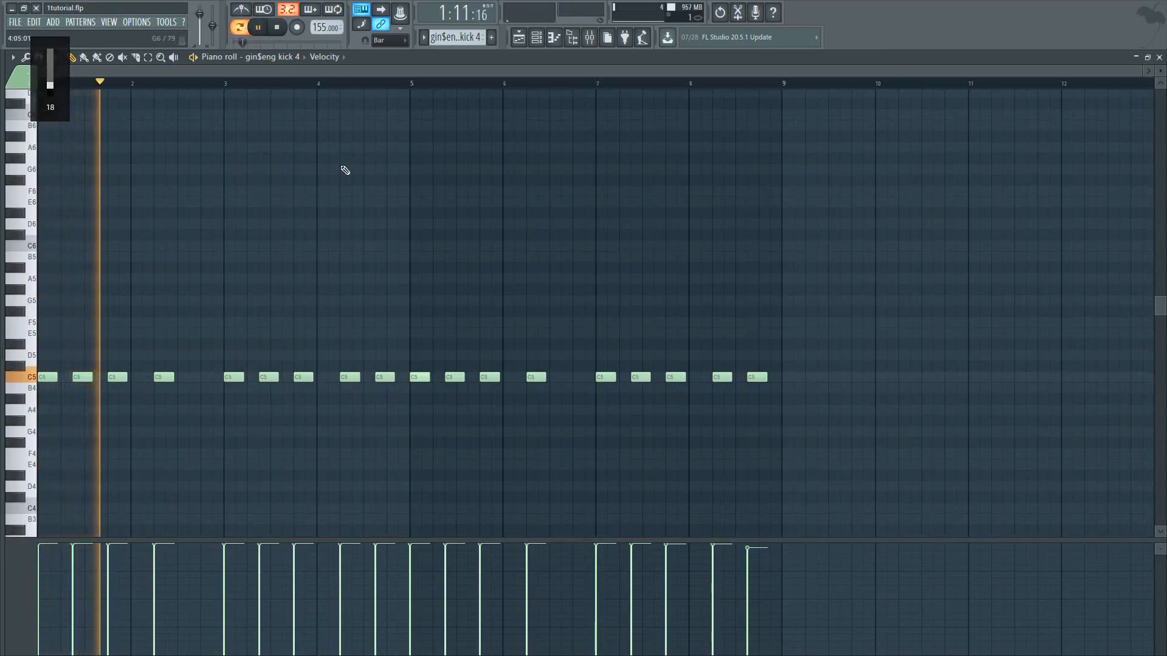
pyautogui.press('XF86AudioLowerVolume')
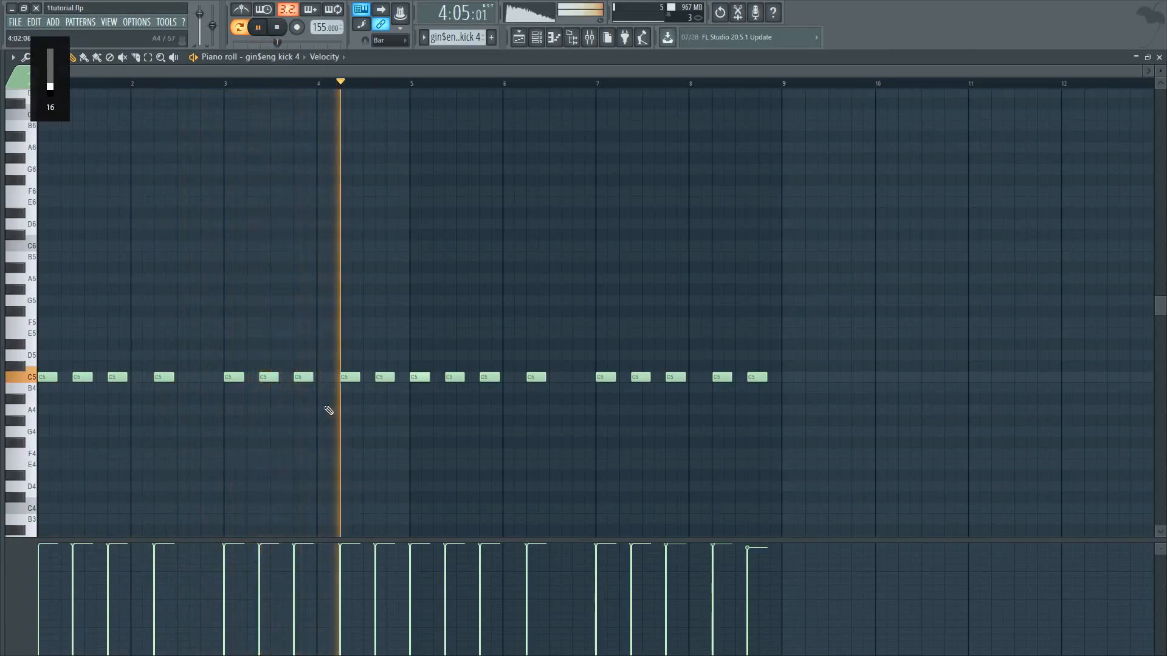
pyautogui.press('space')
# Return to the playlist and open the gin$eng snare 2 pattern in the piano roll
pyautogui.click(518, 37)
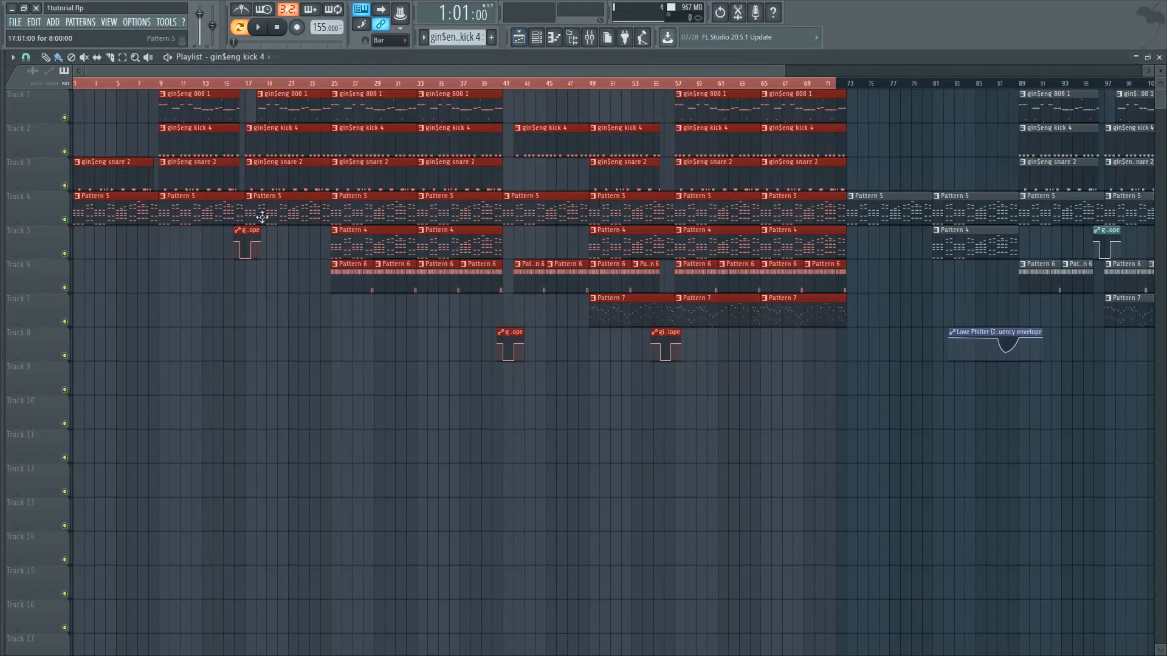
pyautogui.doubleClick(279, 174)
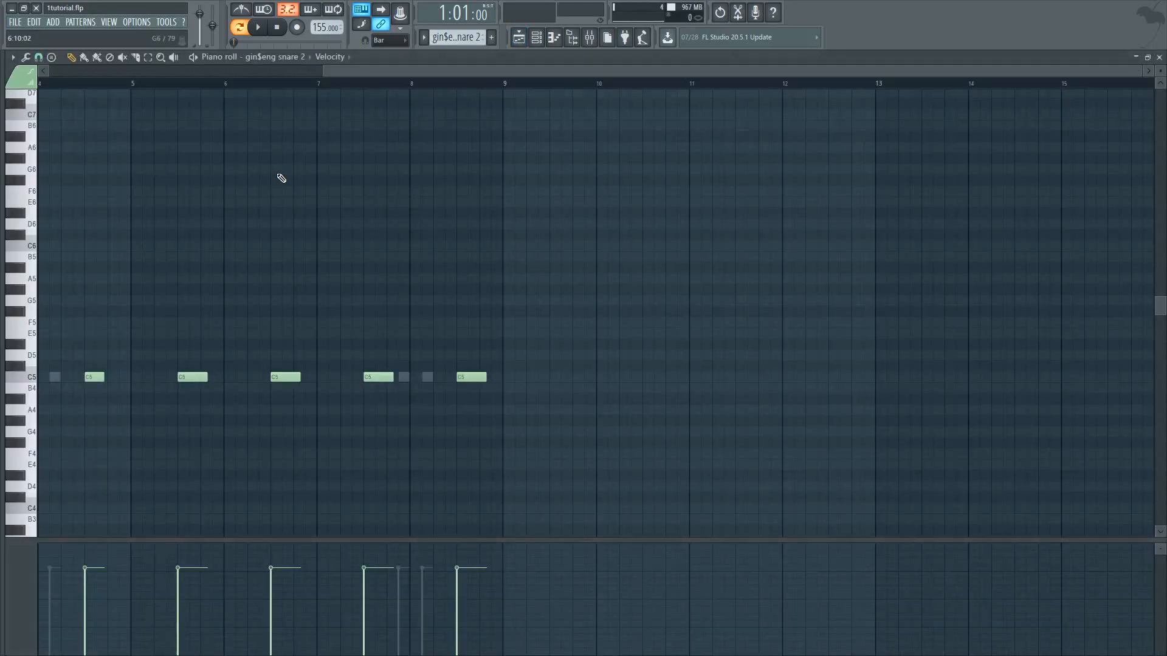
pyautogui.hscroll(-4, 278, 243)
# Audition the Snare (5) Sonny and gin$eng snare 2 channels and view their sampler settings
pyautogui.press('Escape')
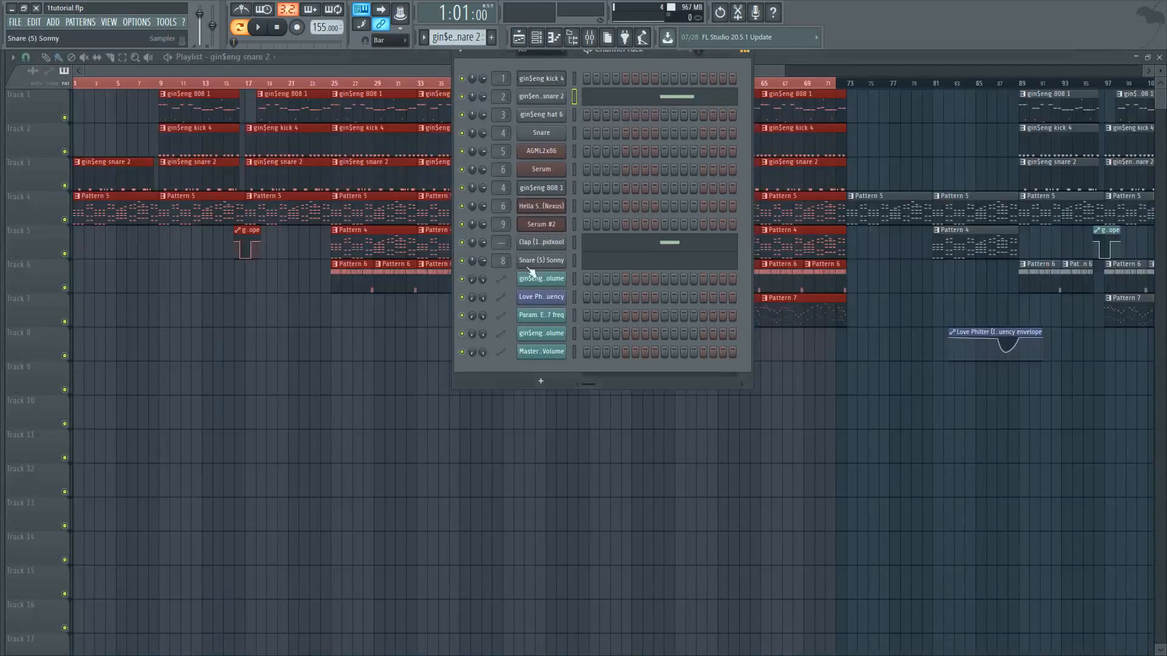
pyautogui.rightClick(557, 263)
pyautogui.click(553, 266)
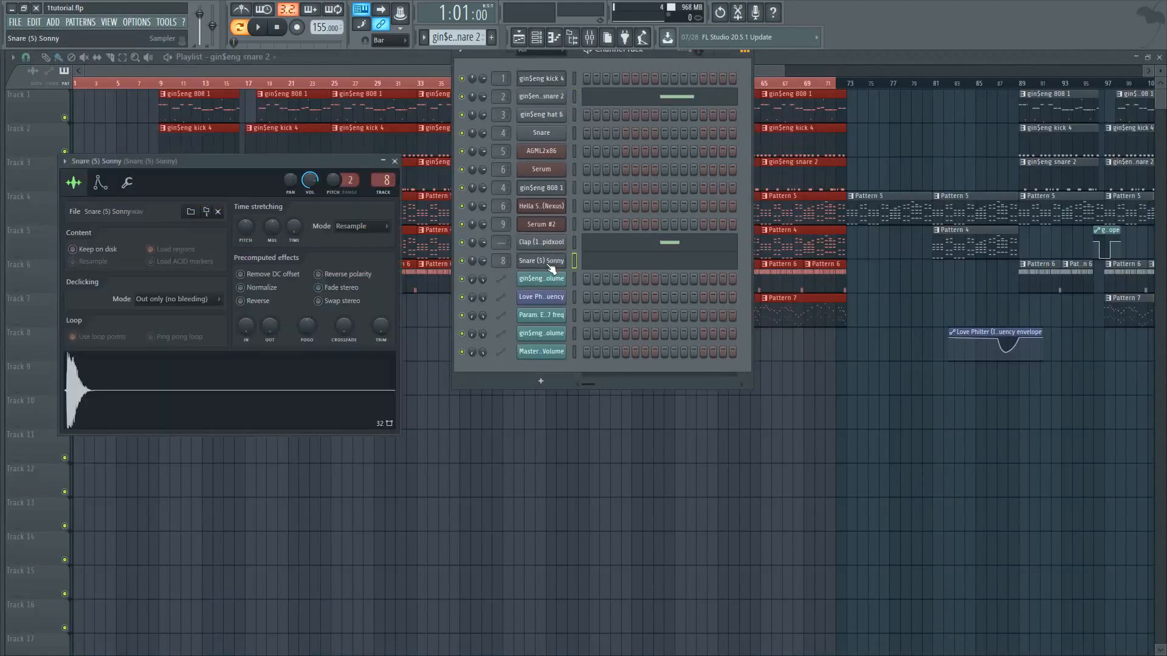
pyautogui.click(548, 101)
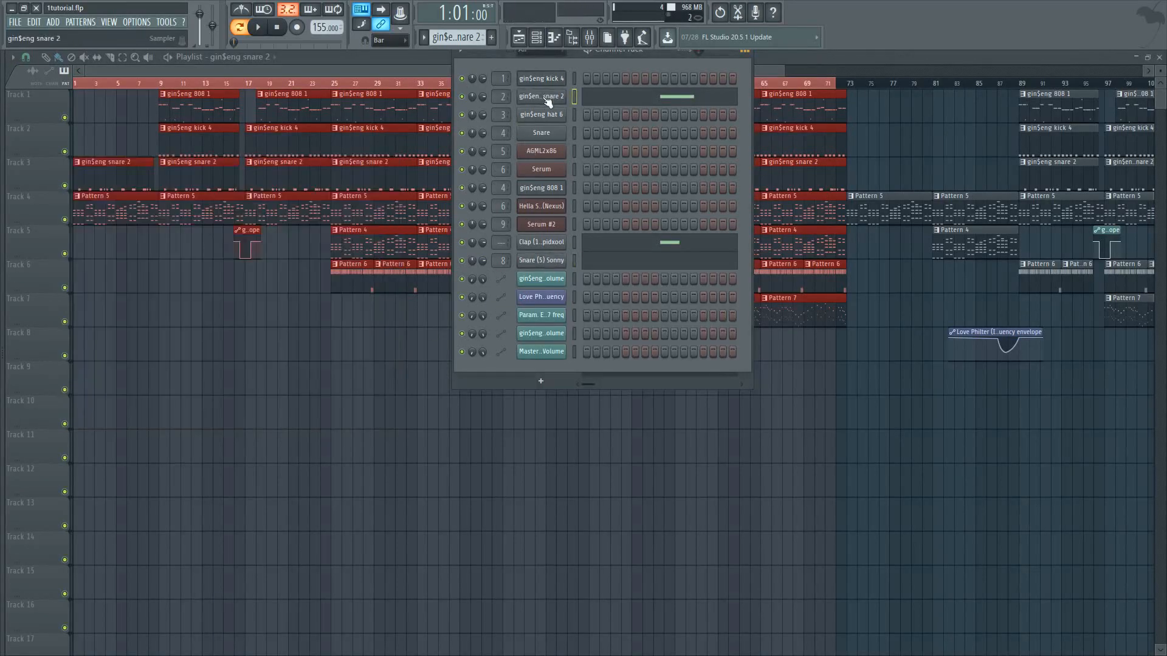
pyautogui.click(552, 97)
pyautogui.click(298, 404)
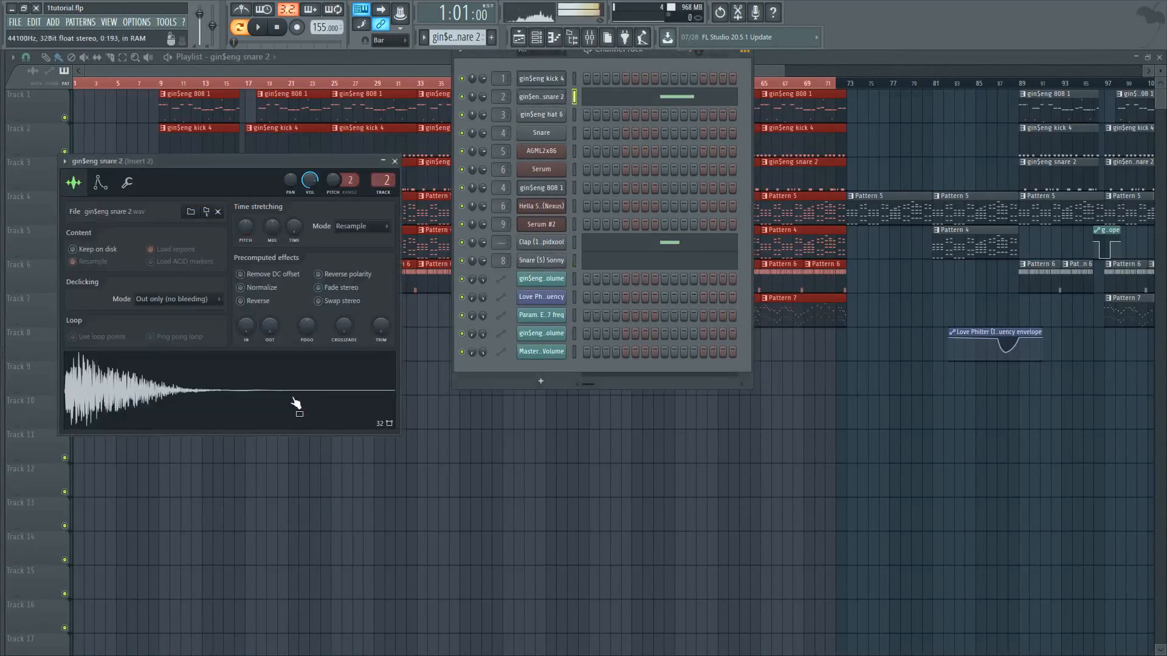
pyautogui.click(547, 264)
# Bring the gin$eng snare 2 notes back up in the piano roll and play the pattern
pyautogui.rightClick(558, 96)
pyautogui.click(592, 96)
pyautogui.click(258, 27)
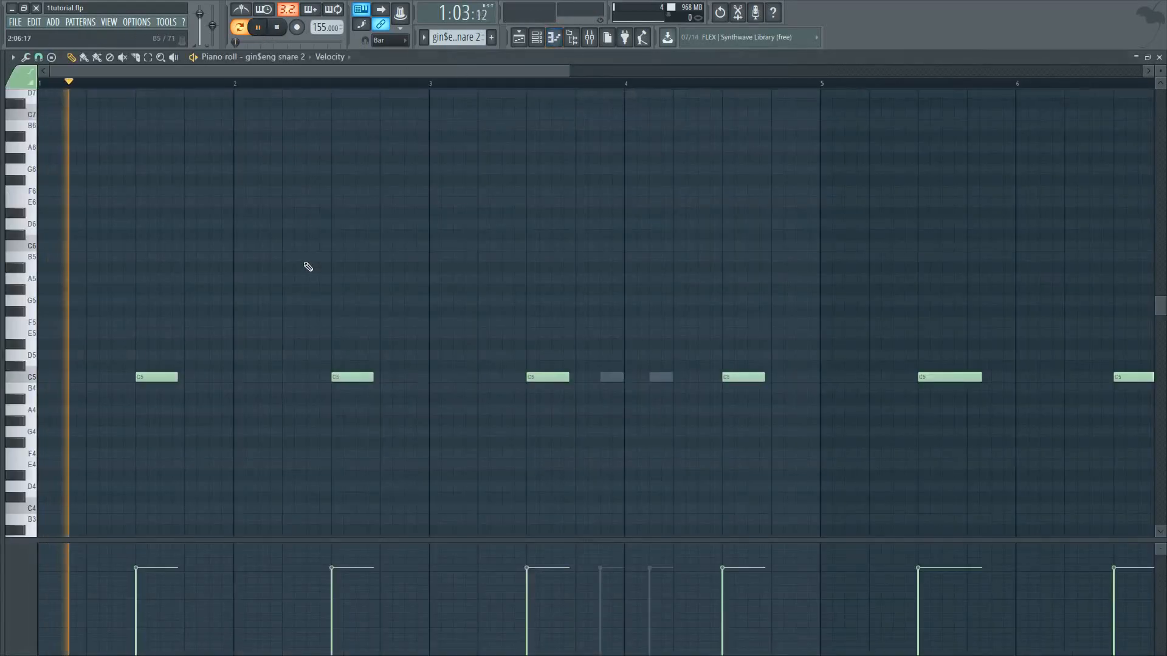
pyautogui.keyDown('ctrl'); pyautogui.scroll(-3, 316, 376); pyautogui.keyUp('ctrl')
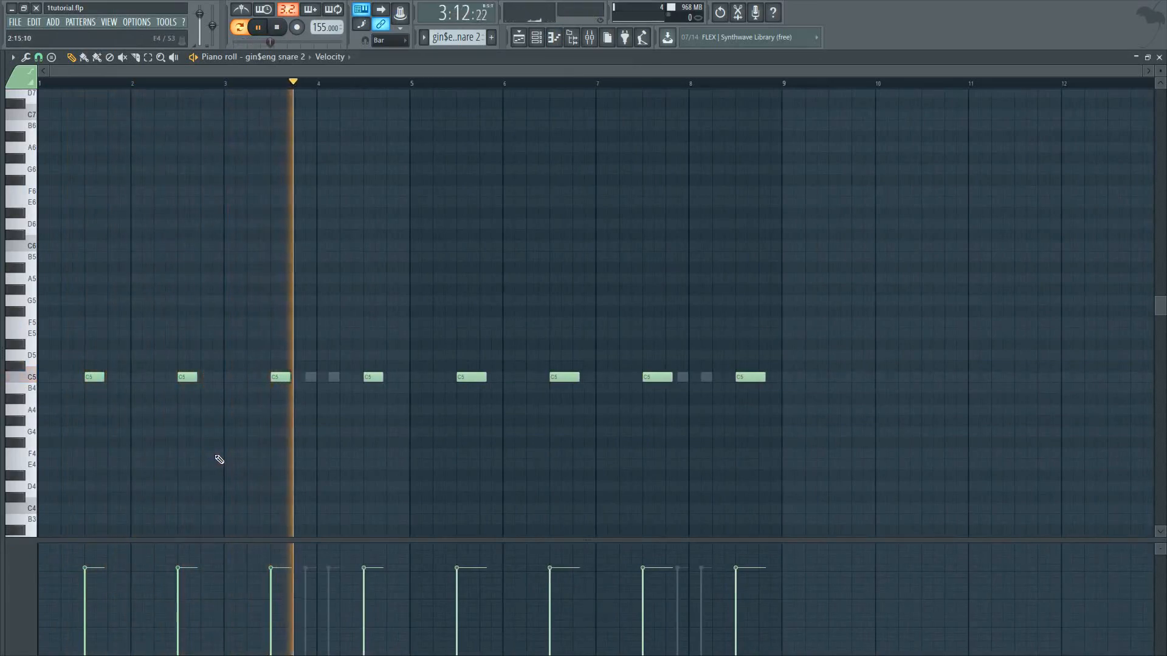
pyautogui.press('space')
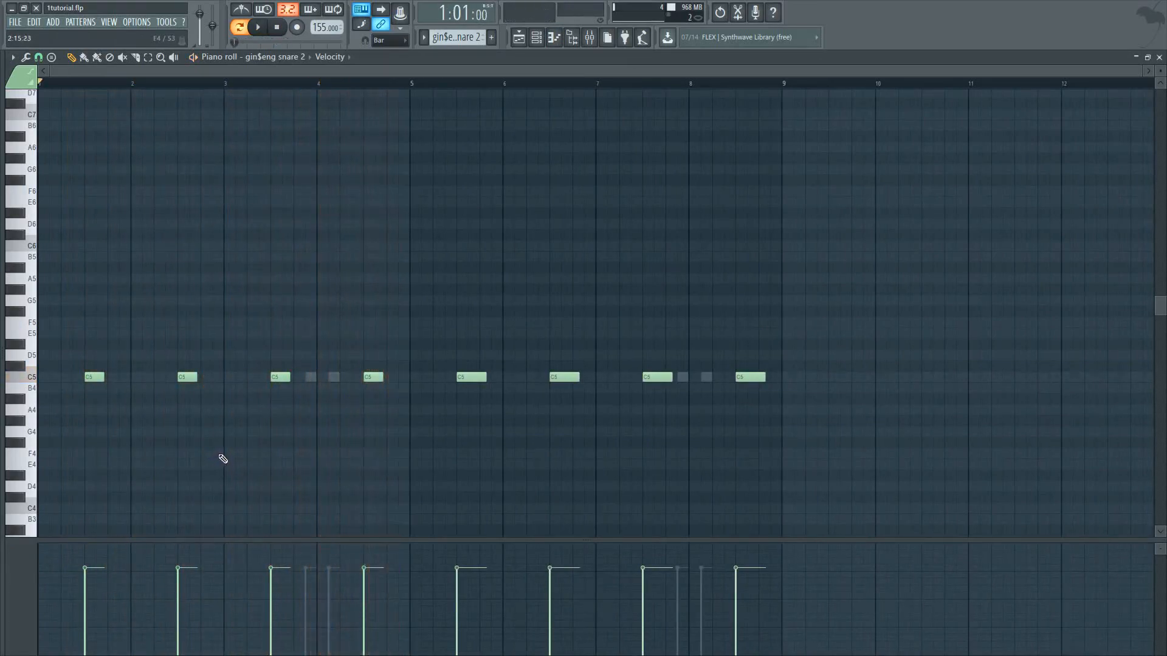
# Open Pattern 6 from the playlist and examine the gin$eng hat 6 notes up to the rolls ending bar 4
pyautogui.press('F7')
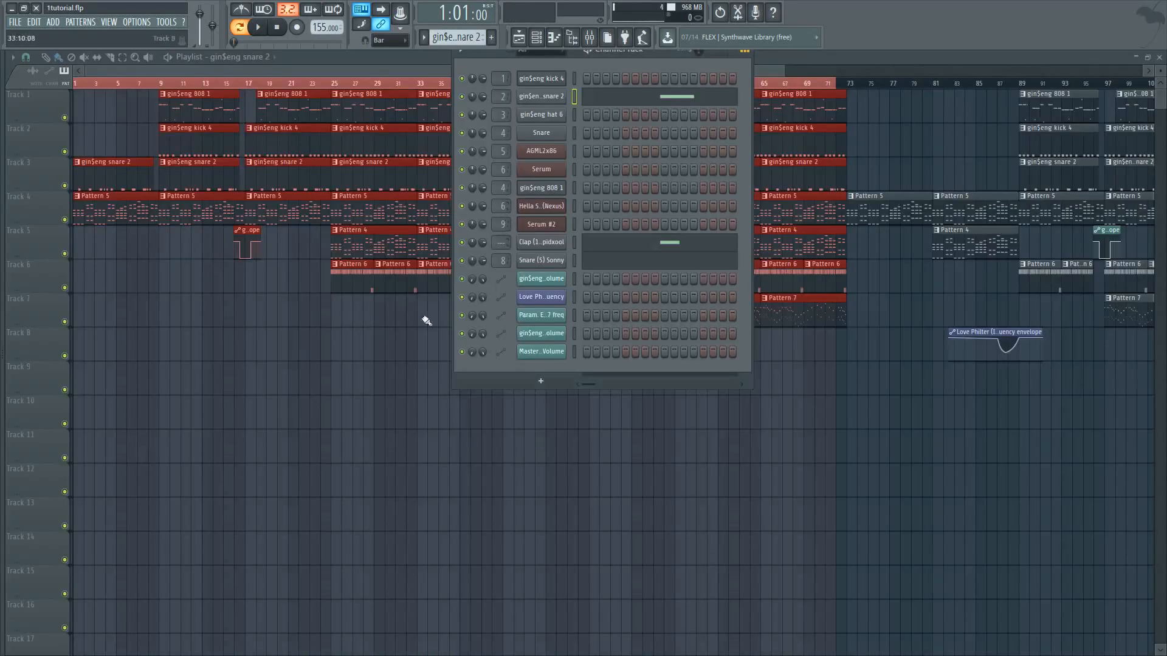
pyautogui.moveTo(395, 67); pyautogui.dragTo(483, 68)
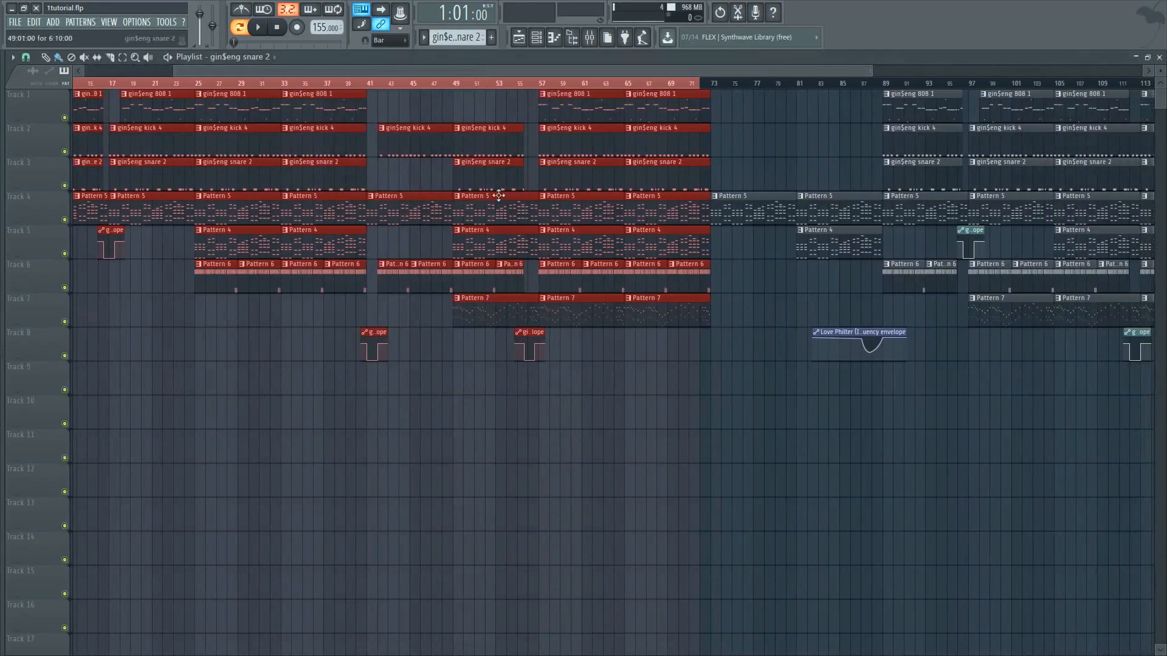
pyautogui.doubleClick(391, 281)
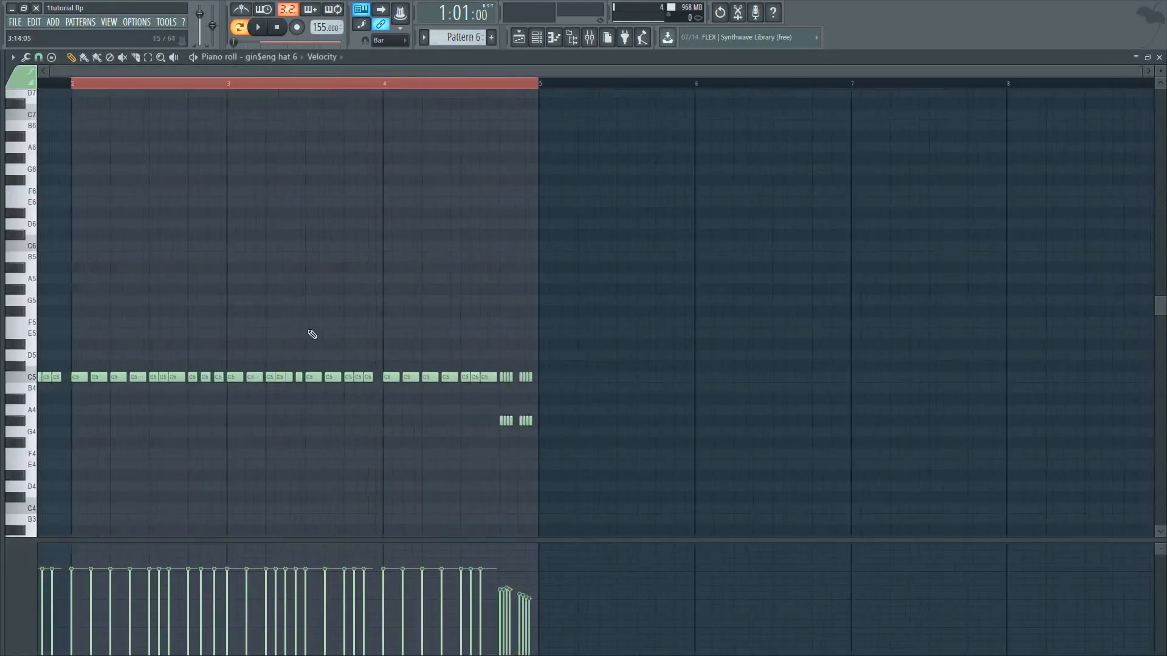
pyautogui.scroll(3, 273, 440)
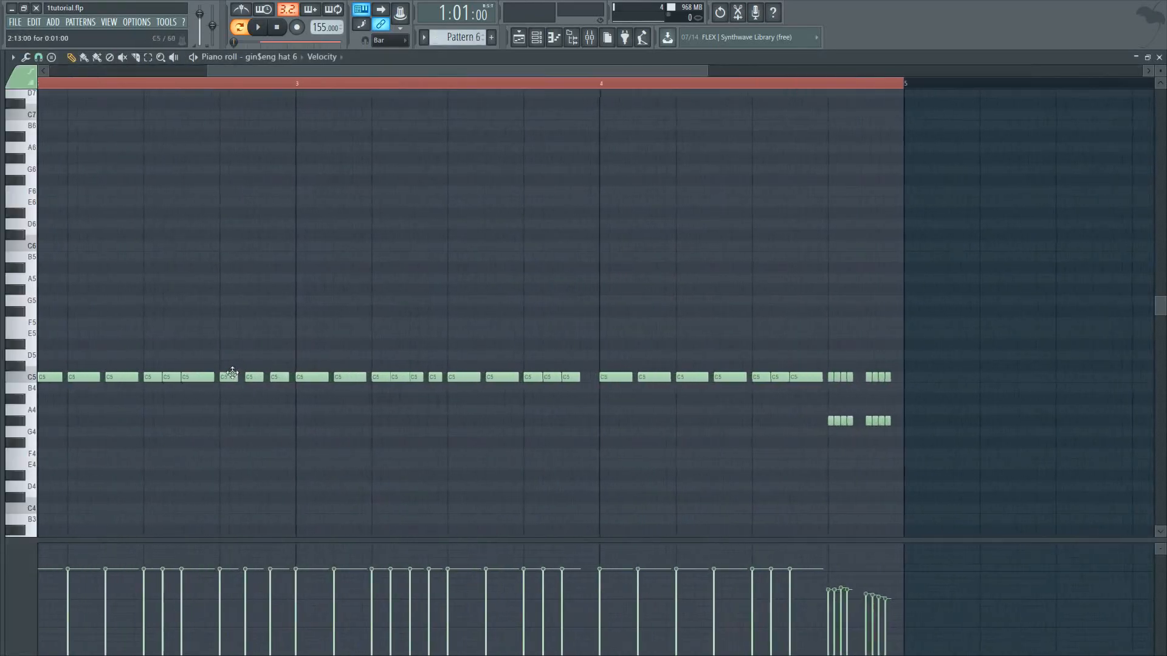
pyautogui.scroll(3, 871, 420)
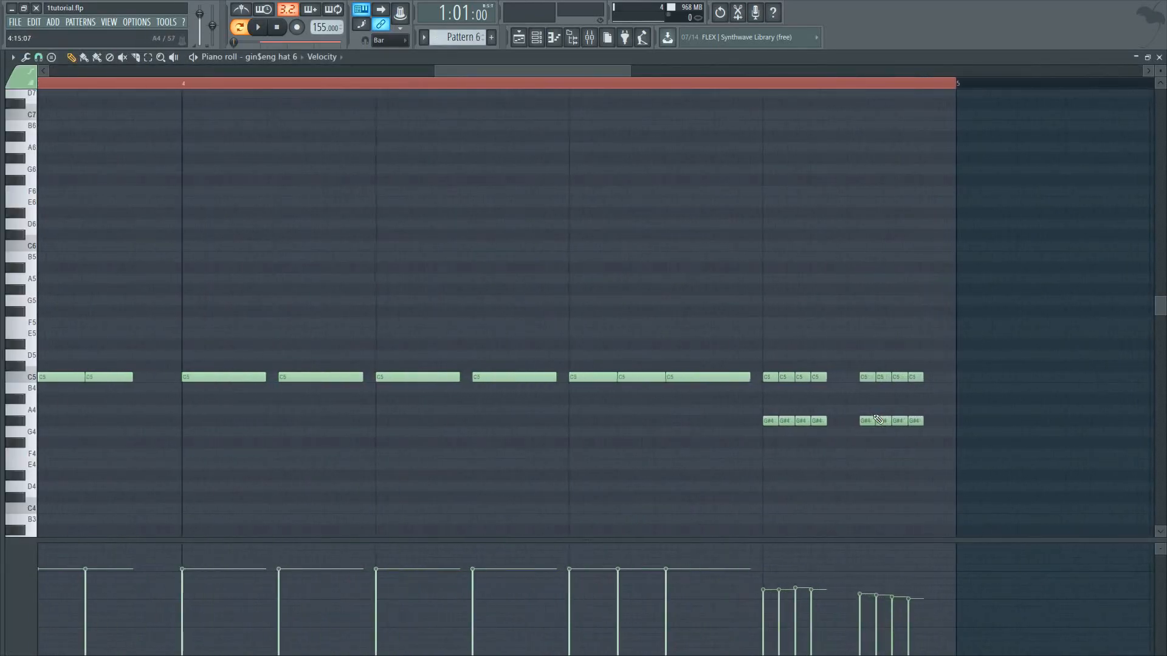
pyautogui.scroll(-4, 870, 420)
# Place the playhead at the end of bar 3 and play the hi-hat pattern while examining its closing rolls
pyautogui.click(672, 85)
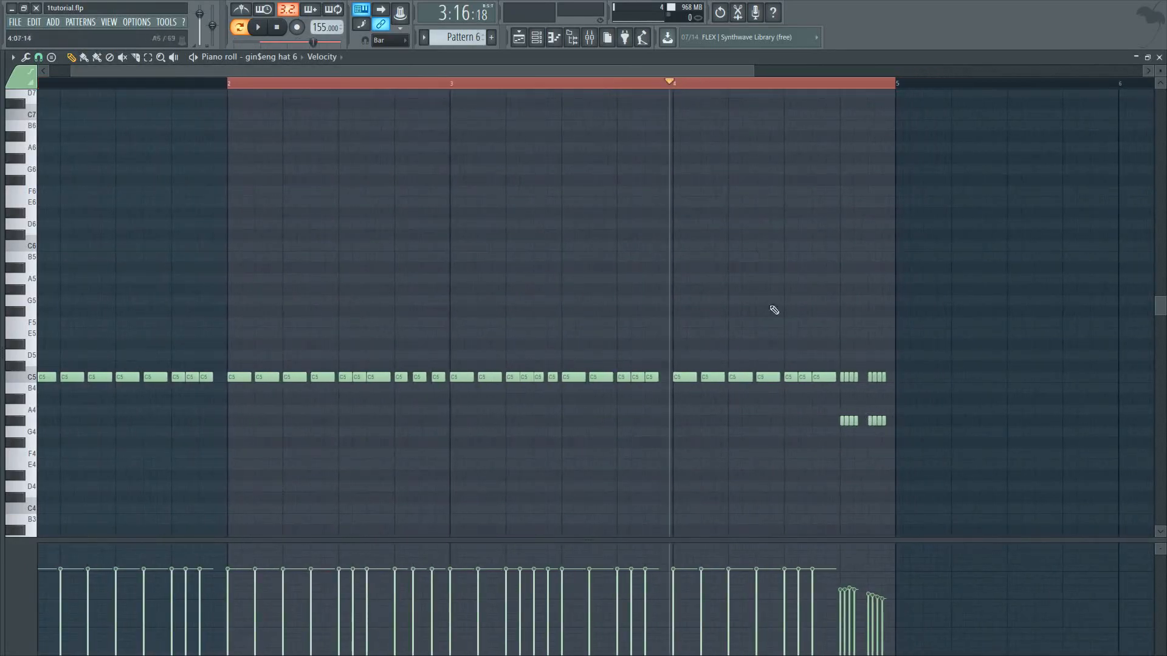
pyautogui.scroll(4, 880, 443)
pyautogui.scroll(2, 742, 387)
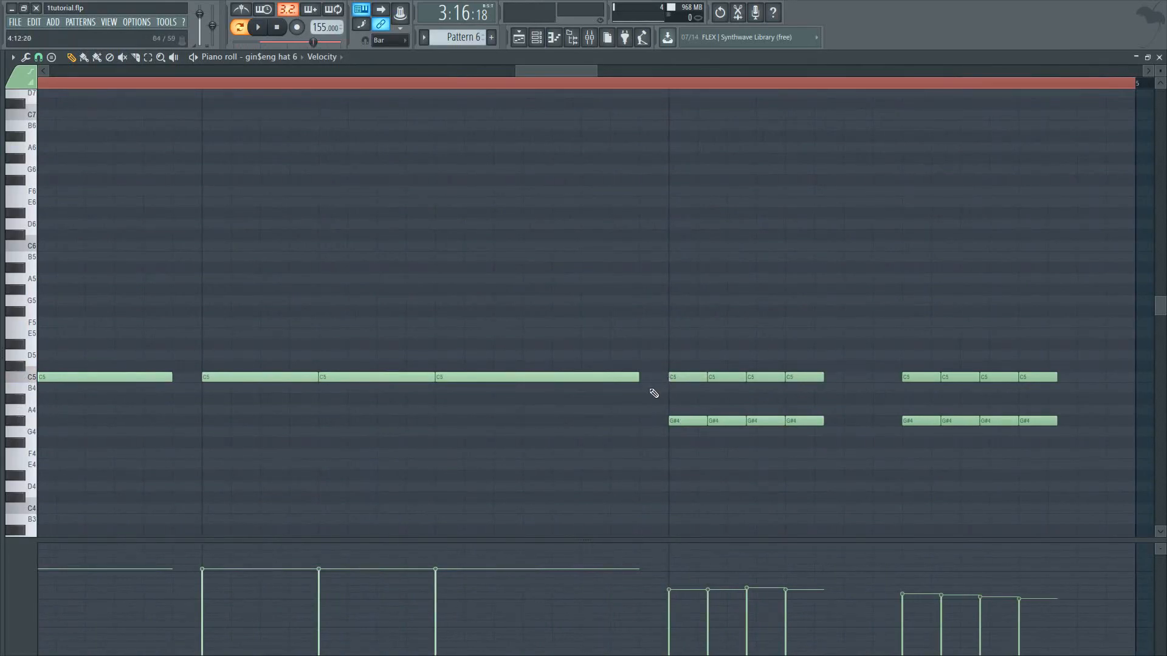
pyautogui.scroll(-3, 732, 517)
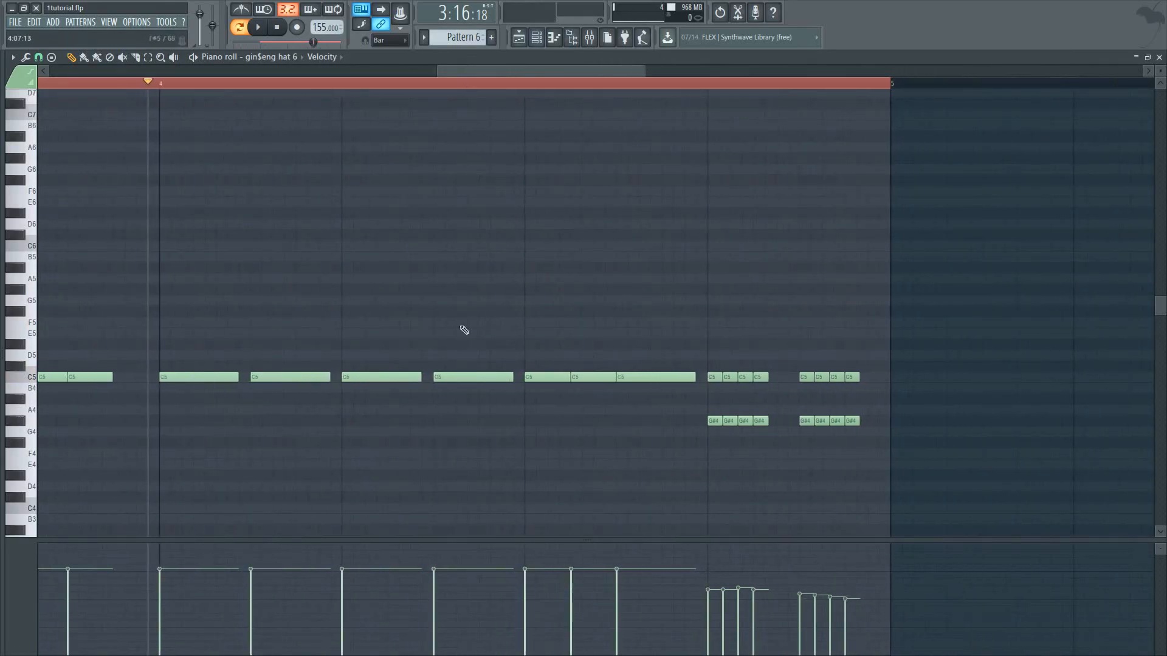
pyautogui.press('space')
pyautogui.press('space')
pyautogui.scroll(-3, 500, 209)
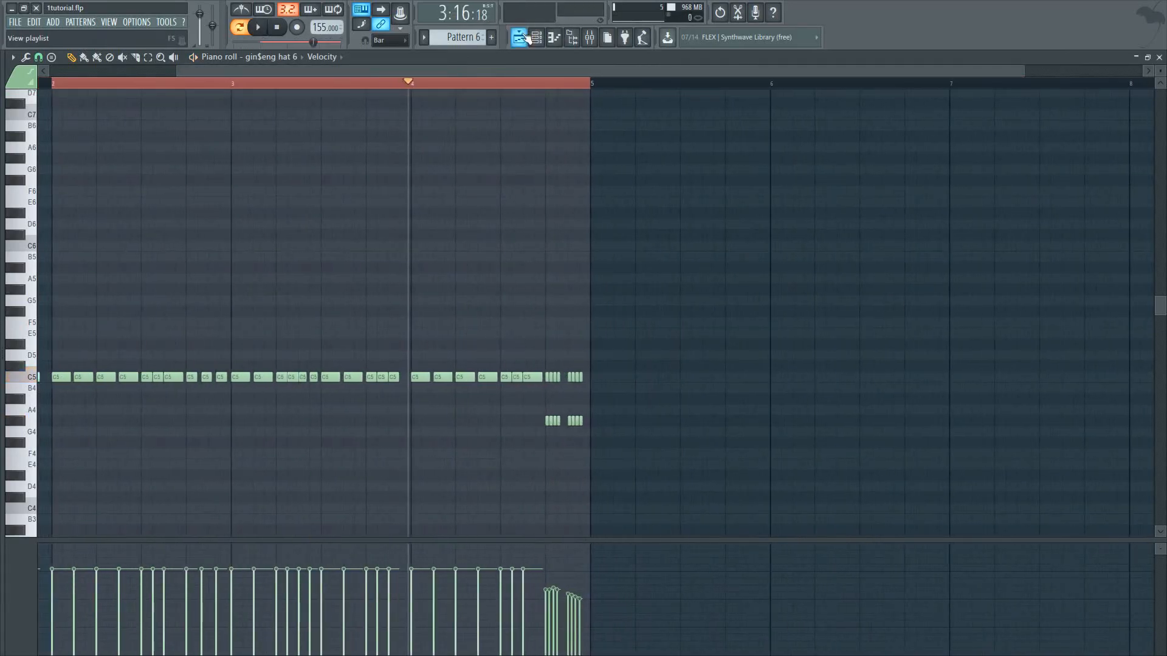
# Open the gin$eng 808 1 pattern in the piano roll and bring up its track in the mixer
pyautogui.press('F5')
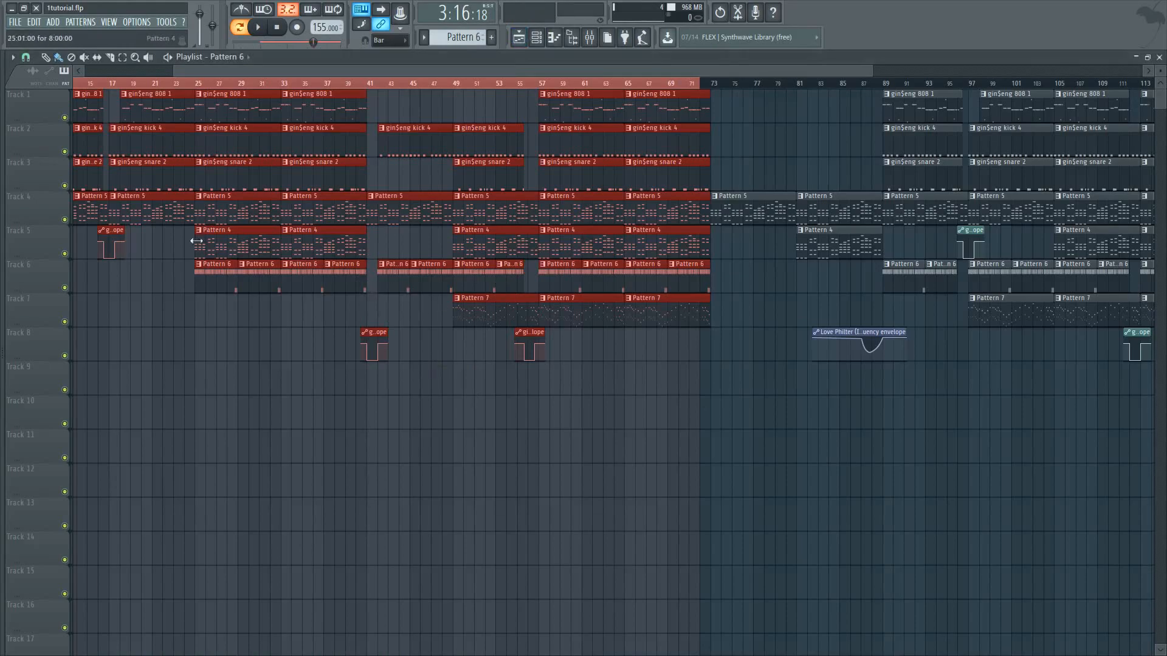
pyautogui.doubleClick(599, 104)
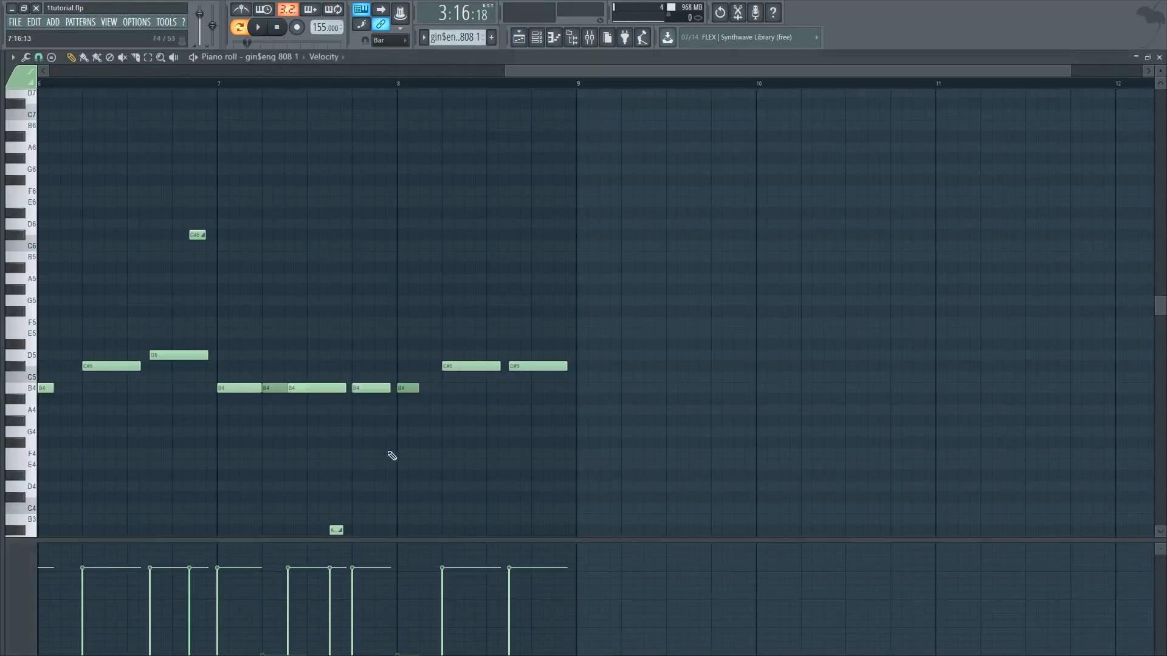
pyautogui.click(574, 41)
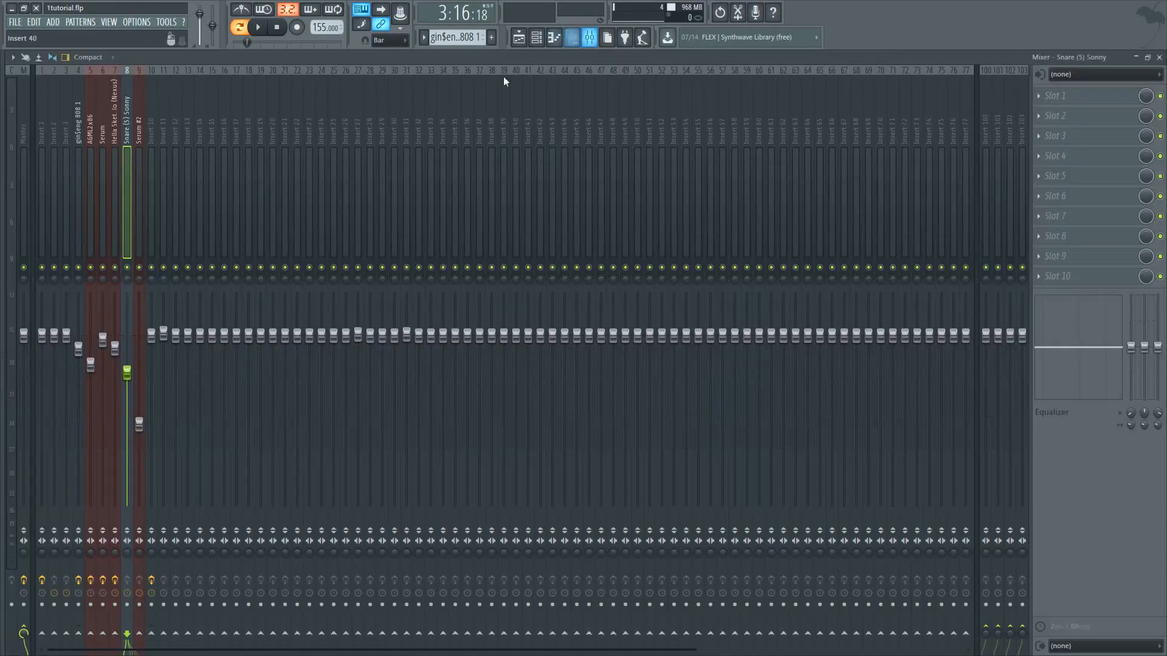
pyautogui.click(83, 155)
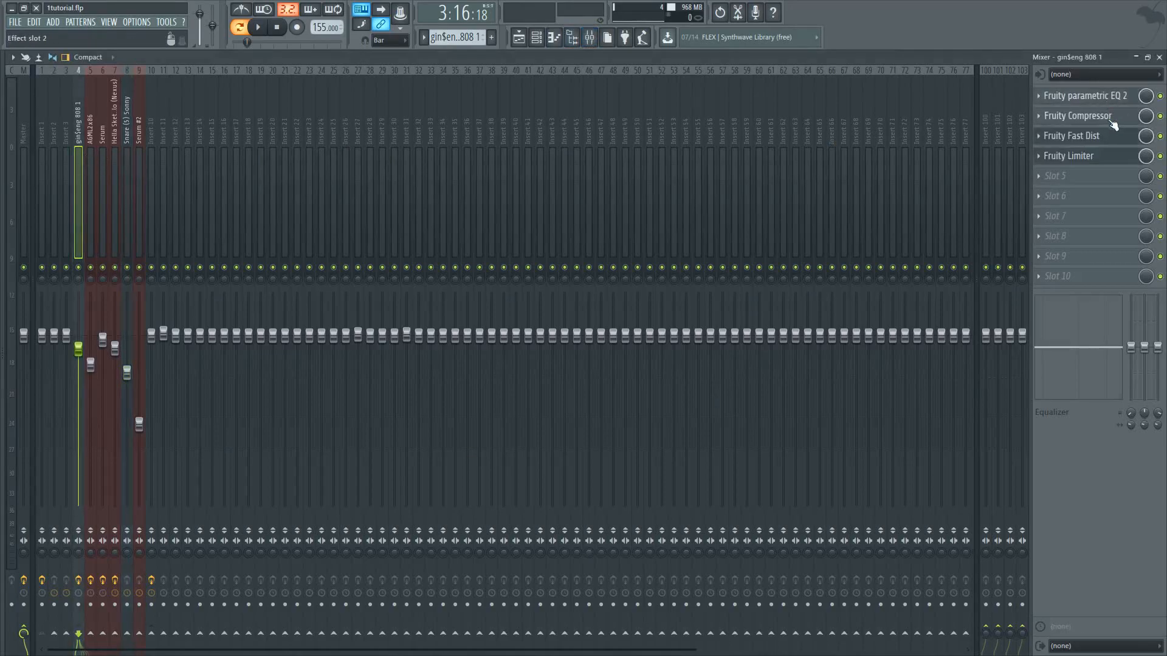
# Review the 808 track's Fruity parametric EQ 2, Fruity Compressor, Fruity Fast Dist and Fruity Limiter settings
pyautogui.click(1099, 100)
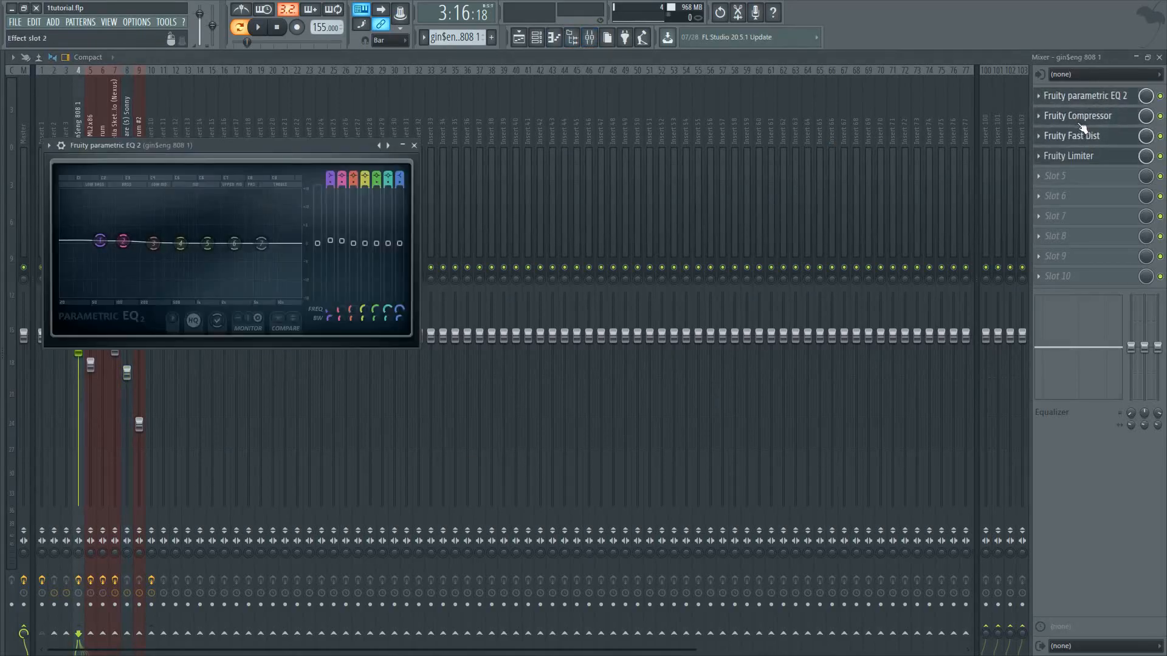
pyautogui.click(1080, 123)
pyautogui.click(1094, 119)
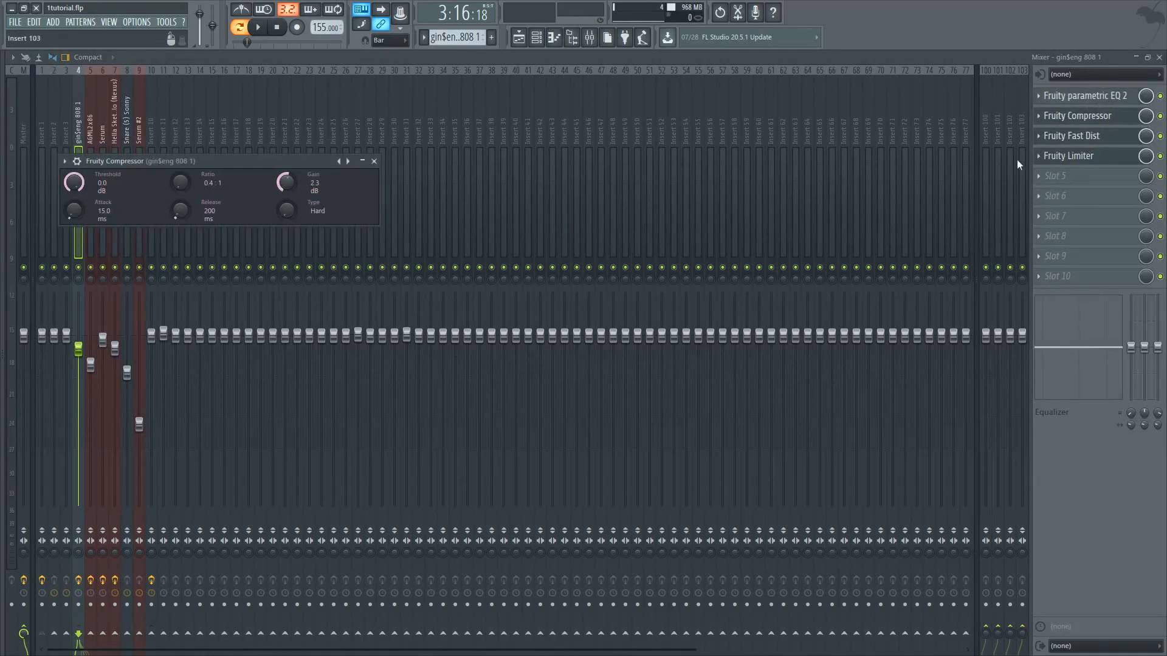
pyautogui.click(1082, 115)
pyautogui.click(1088, 136)
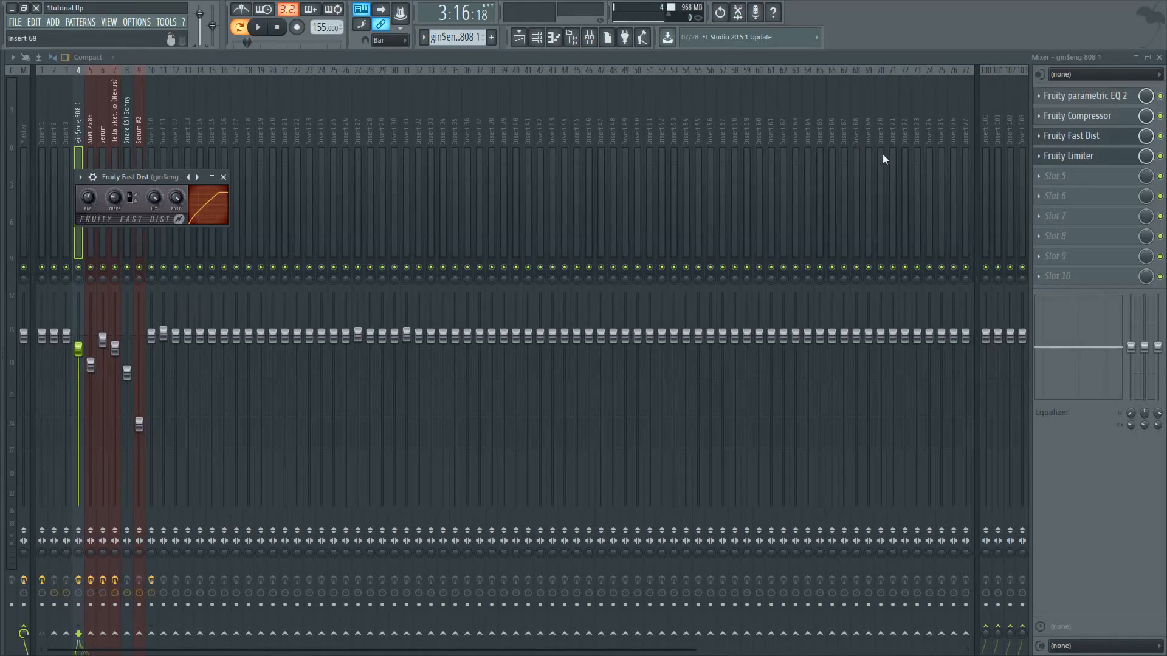
pyautogui.click(1082, 157)
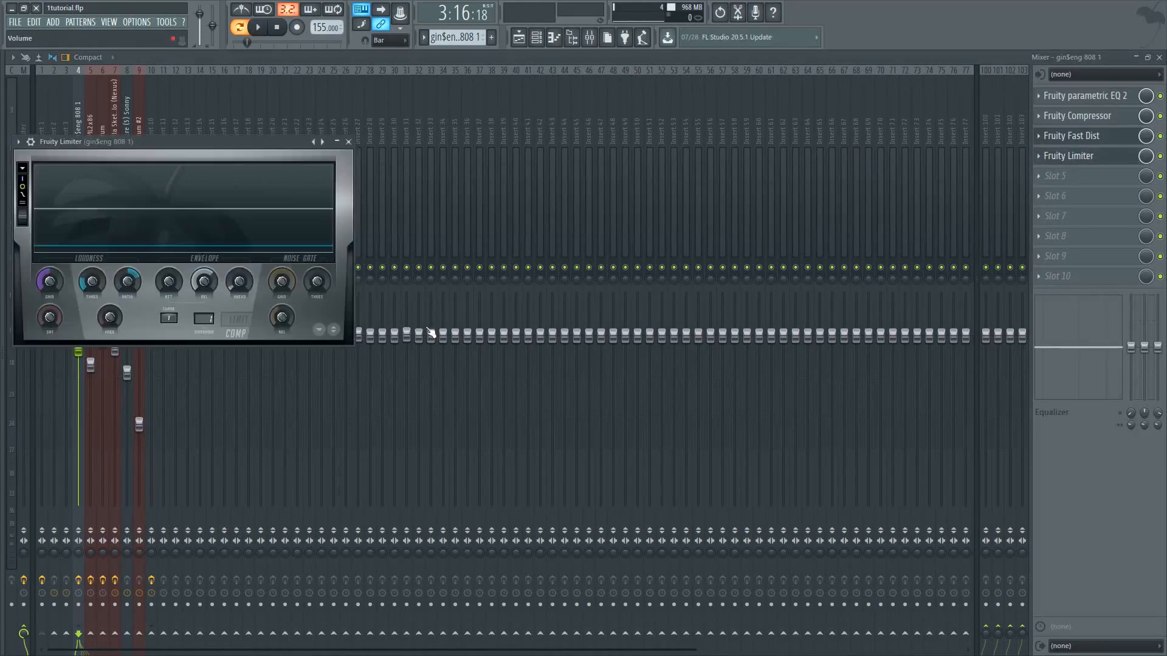
pyautogui.moveTo(137, 143); pyautogui.dragTo(183, 114)
pyautogui.press('Escape')
# Solo Track 1 in the playlist and unmute Track 2 so only the 808 and kick are active
pyautogui.click(519, 38)
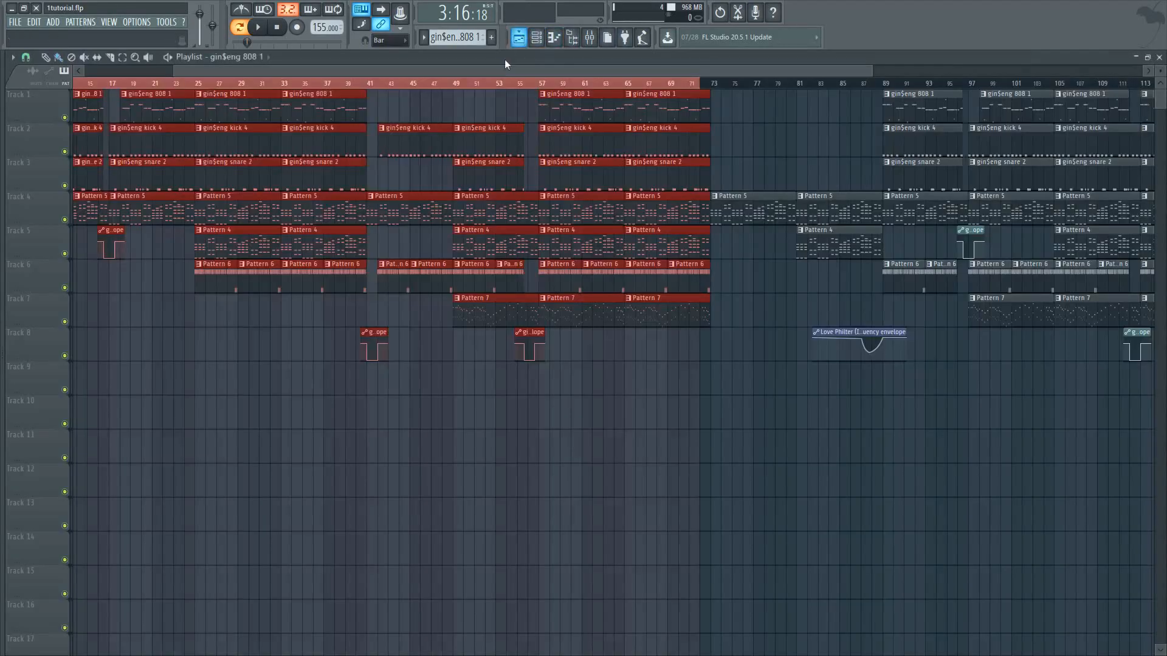
pyautogui.rightClick(66, 118)
pyautogui.click(65, 151)
# Play the 808 and kick together in the playlist from bar 57
pyautogui.click(546, 85)
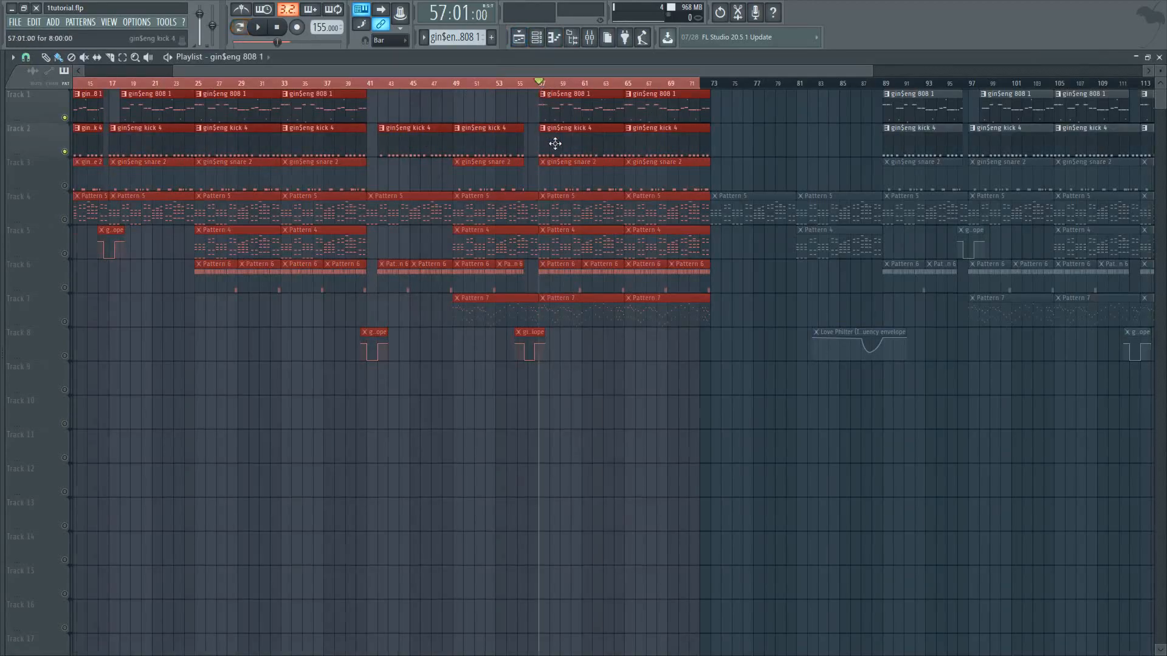
pyautogui.scroll(5, 487, 141)
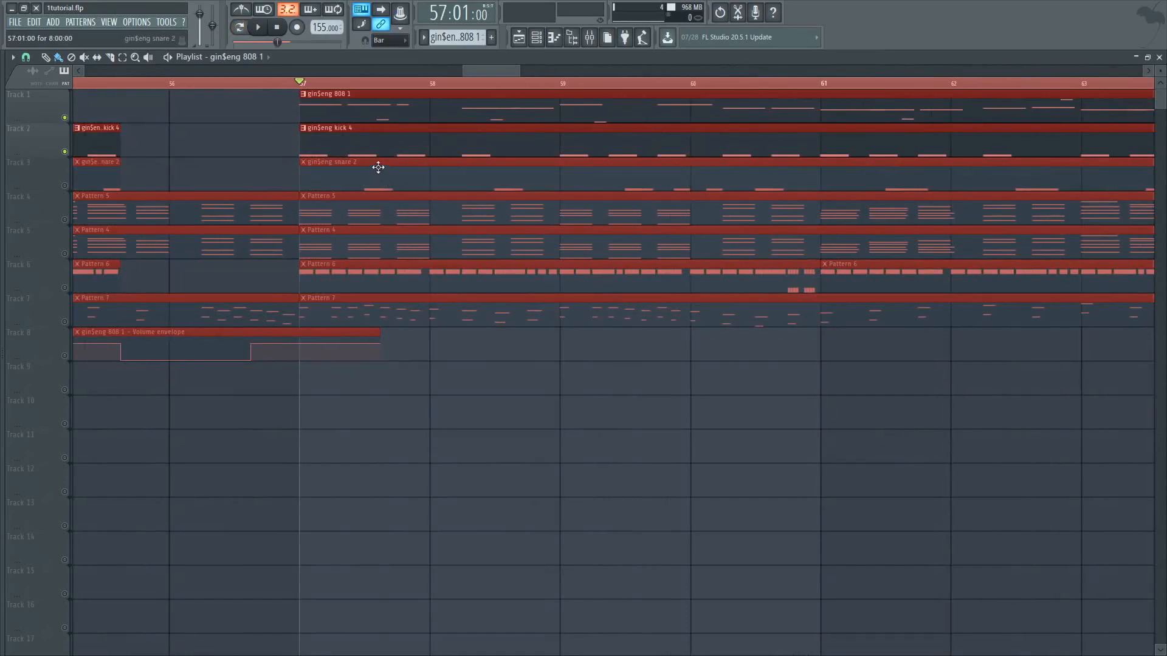
pyautogui.scroll(-6, 372, 257)
pyautogui.press('space')
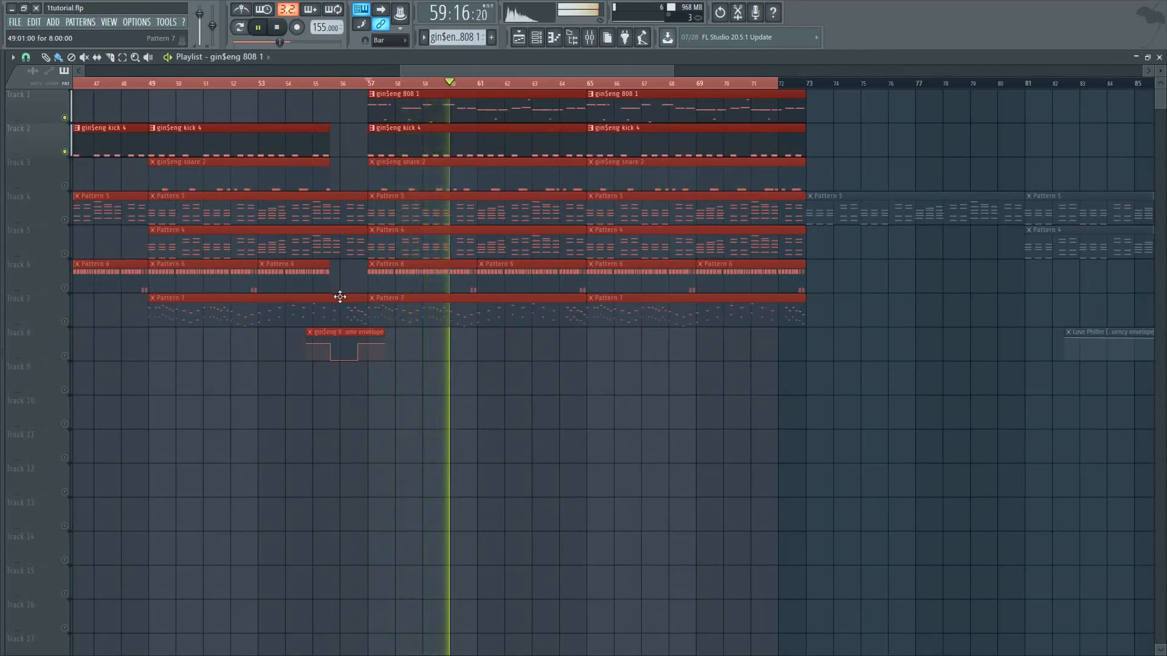
# Unmute Tracks 3 and 6 in the playlist and play the snare and hi-hat together with the kick and 808
pyautogui.press('space')
pyautogui.click(65, 186)
pyautogui.click(64, 288)
pyautogui.click(65, 289)
pyautogui.click(65, 288)
pyautogui.press('space')
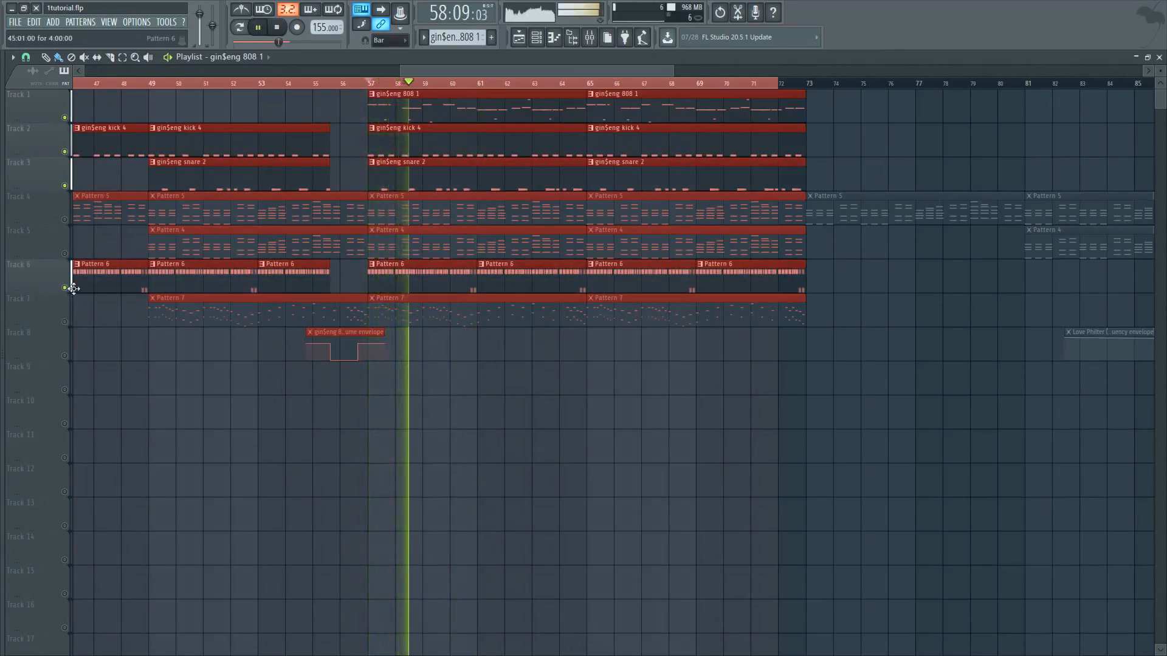
pyautogui.press('space')
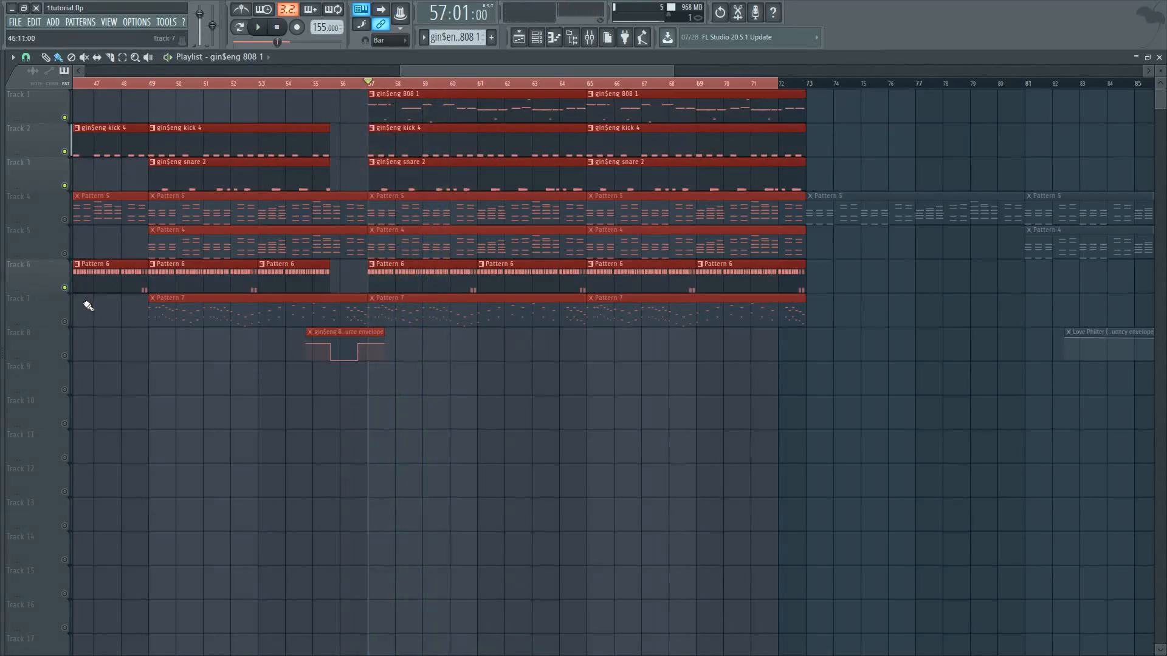
# Clear the playlist time selection and play the full beat from bar 1 with all tracks active
pyautogui.click(92, 305)
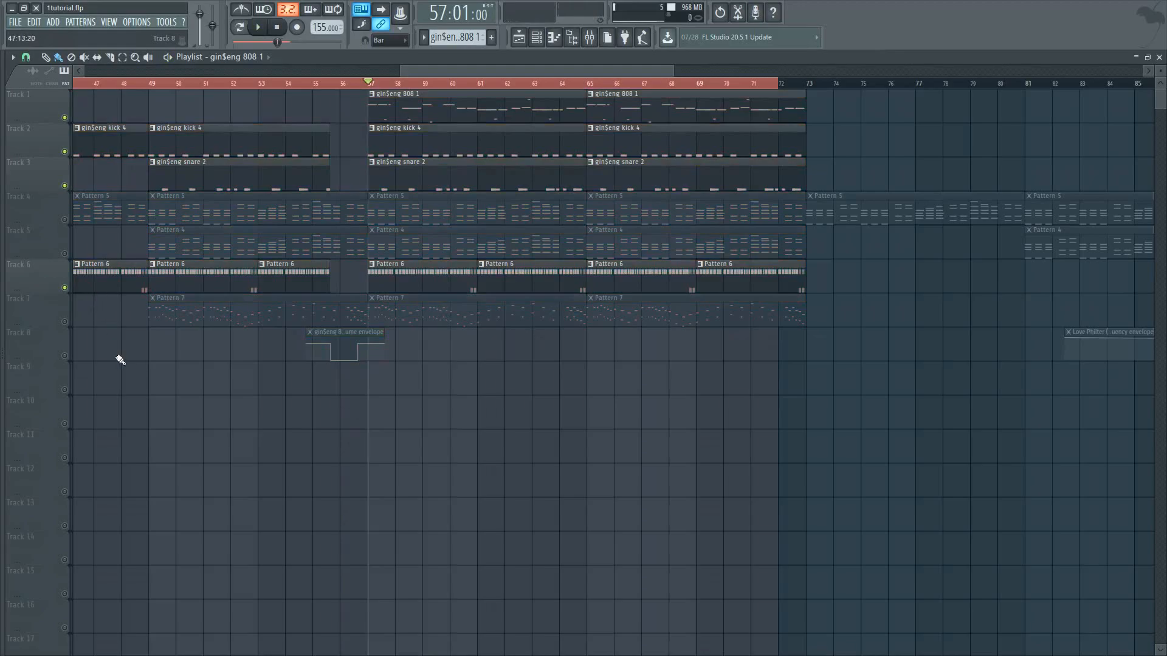
pyautogui.scroll(-5, 120, 360)
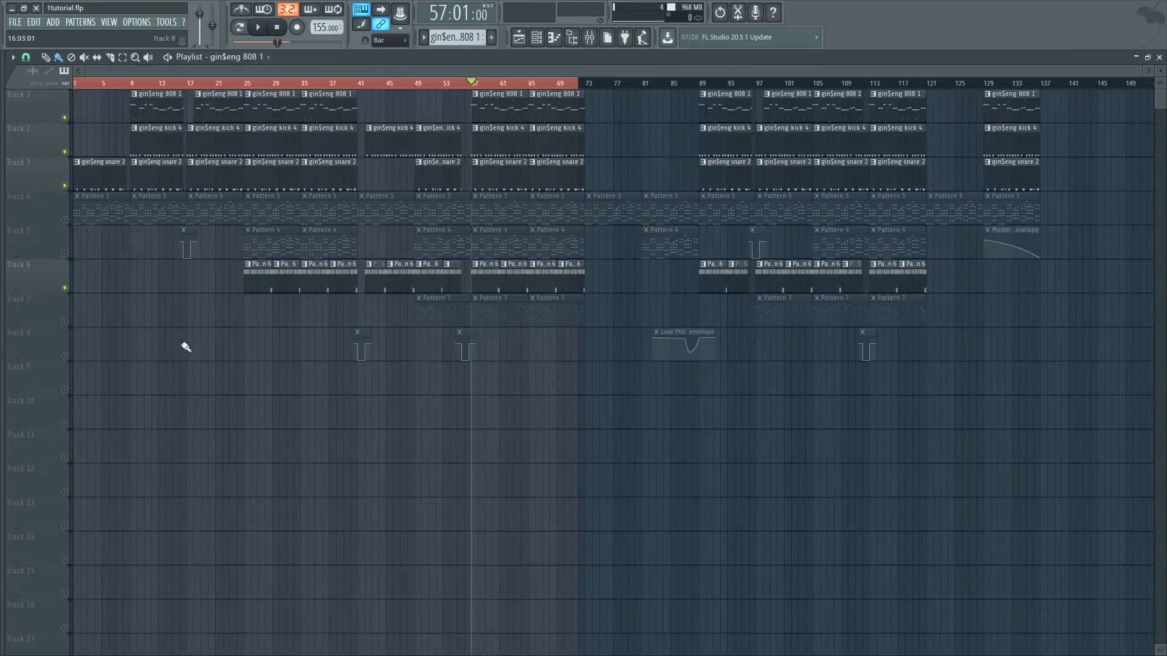
pyautogui.scroll(5, 341, 399)
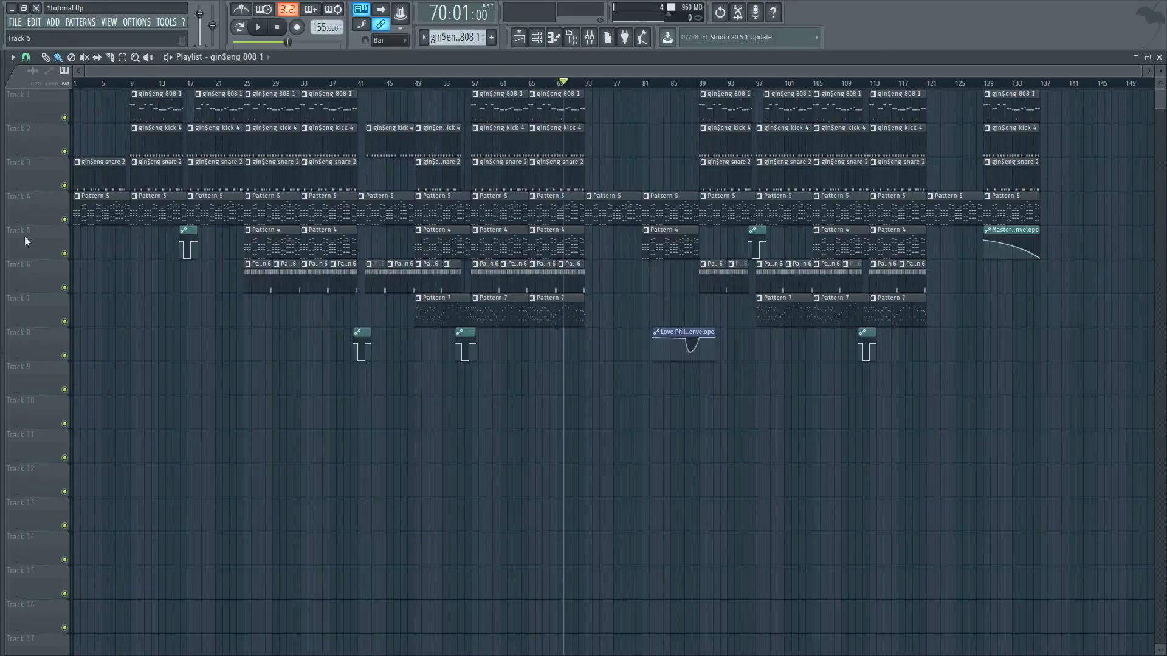
pyautogui.click(258, 28)
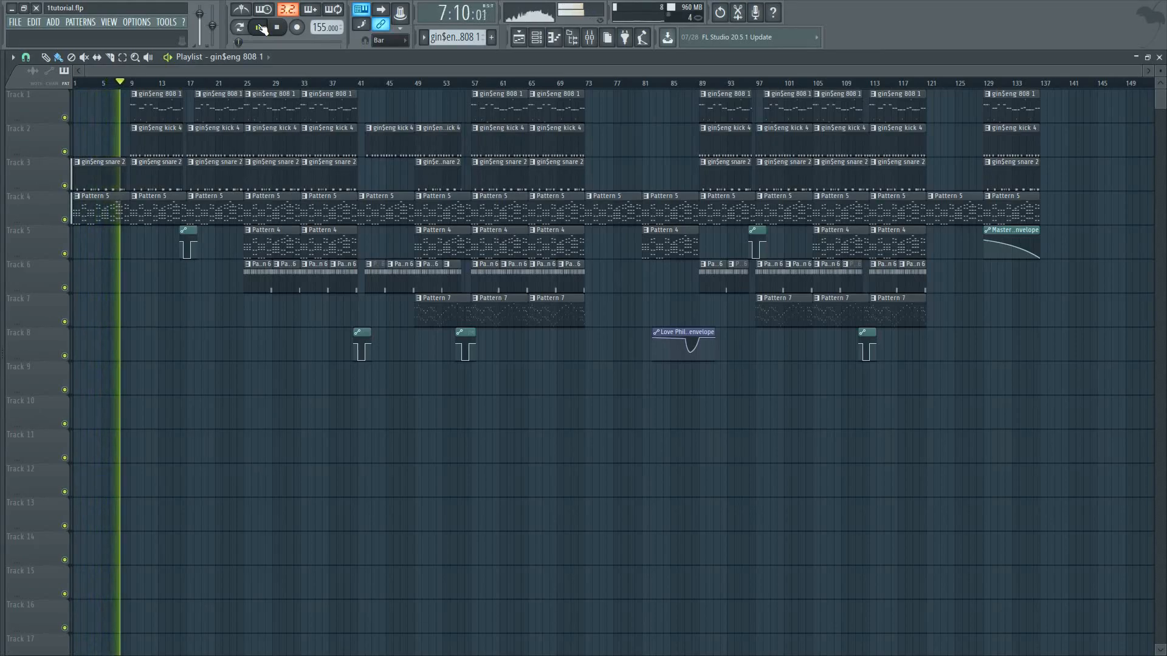
pyautogui.click(261, 27)
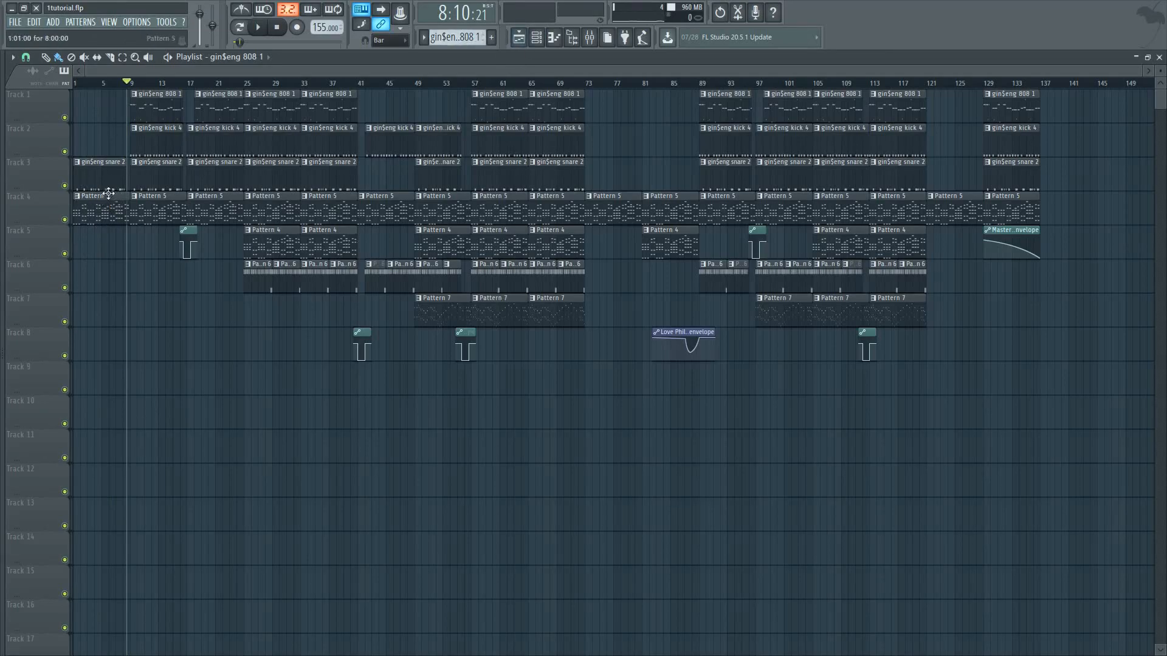
# Open the AGML2x86 guitar instrument from the channel rack, review its settings and close it
pyautogui.click(556, 39)
pyautogui.click(519, 37)
pyautogui.click(536, 37)
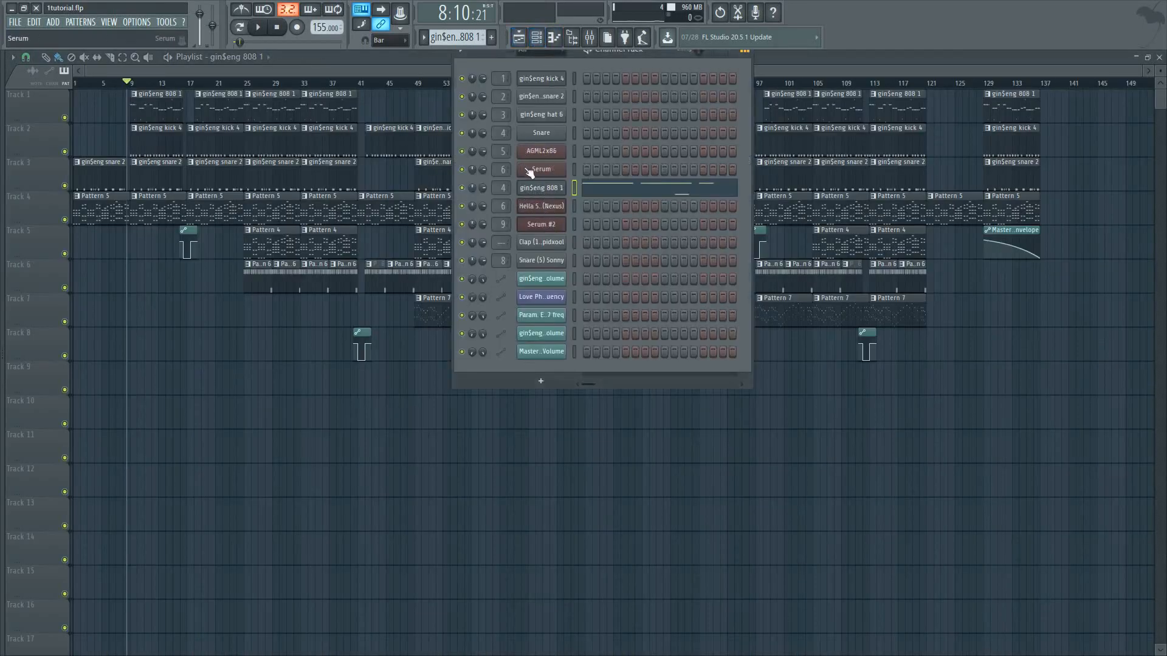
pyautogui.click(542, 153)
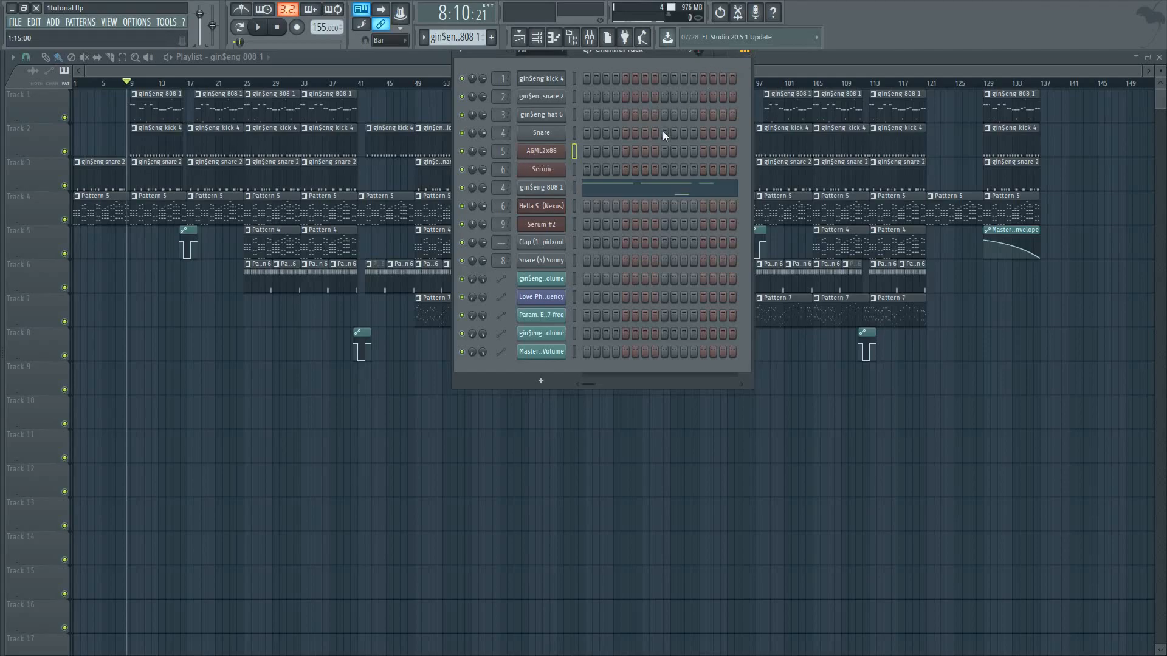
pyautogui.moveTo(641, 54); pyautogui.dragTo(671, 204)
pyautogui.click(616, 292)
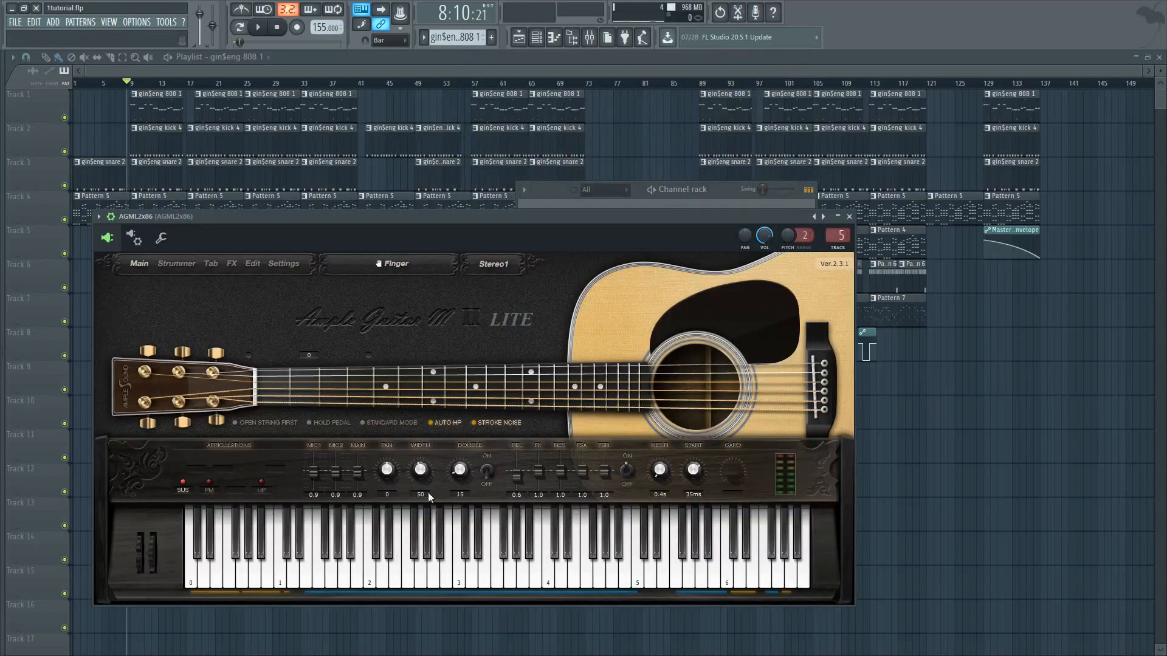
pyautogui.click(427, 555)
pyautogui.moveTo(624, 217); pyautogui.dragTo(632, 265)
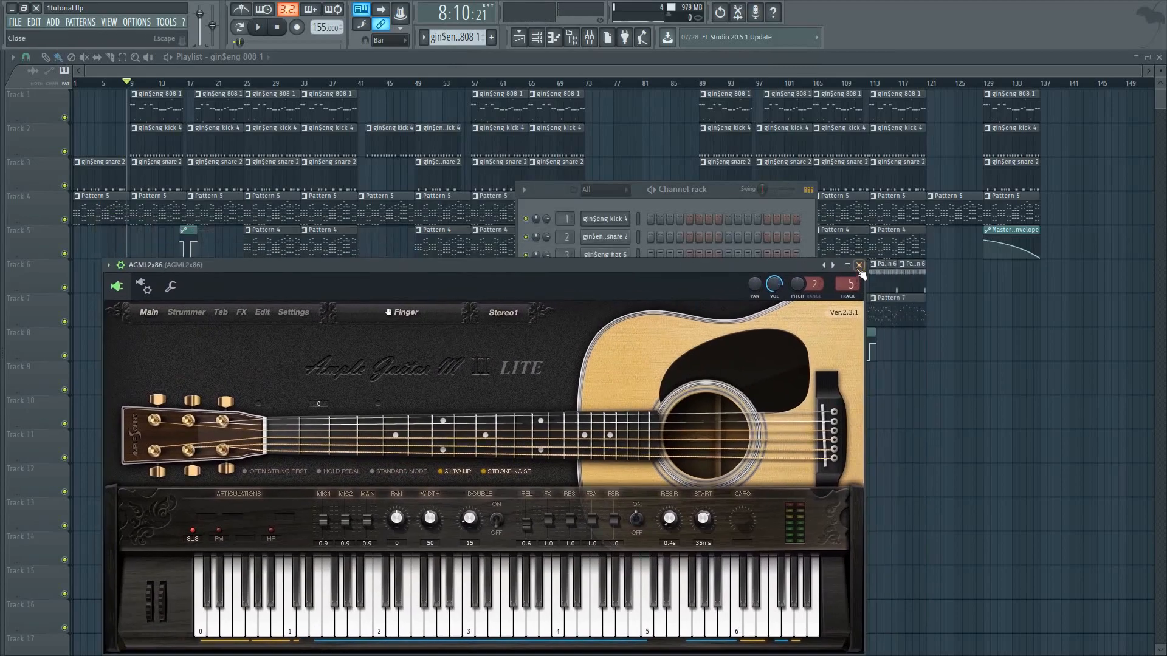
pyautogui.click(858, 266)
pyautogui.moveTo(539, 197); pyautogui.dragTo(692, 220)
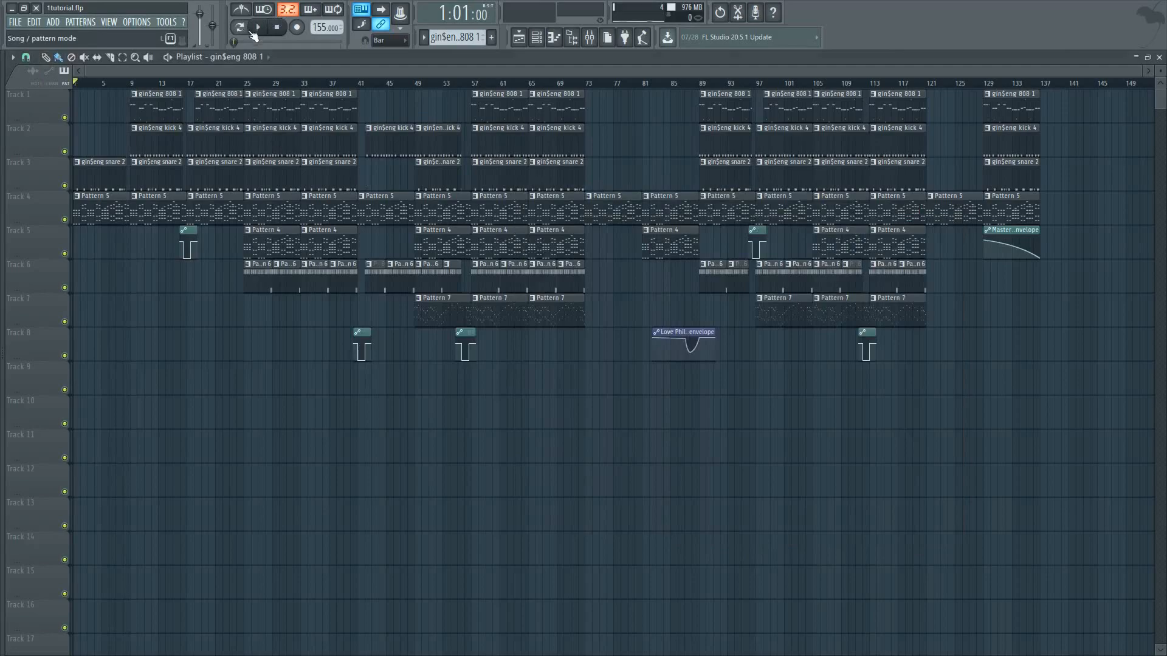
# Start song playback from bar 1 and open Pattern 5 in the piano roll to examine its guitar chords
pyautogui.click(256, 29)
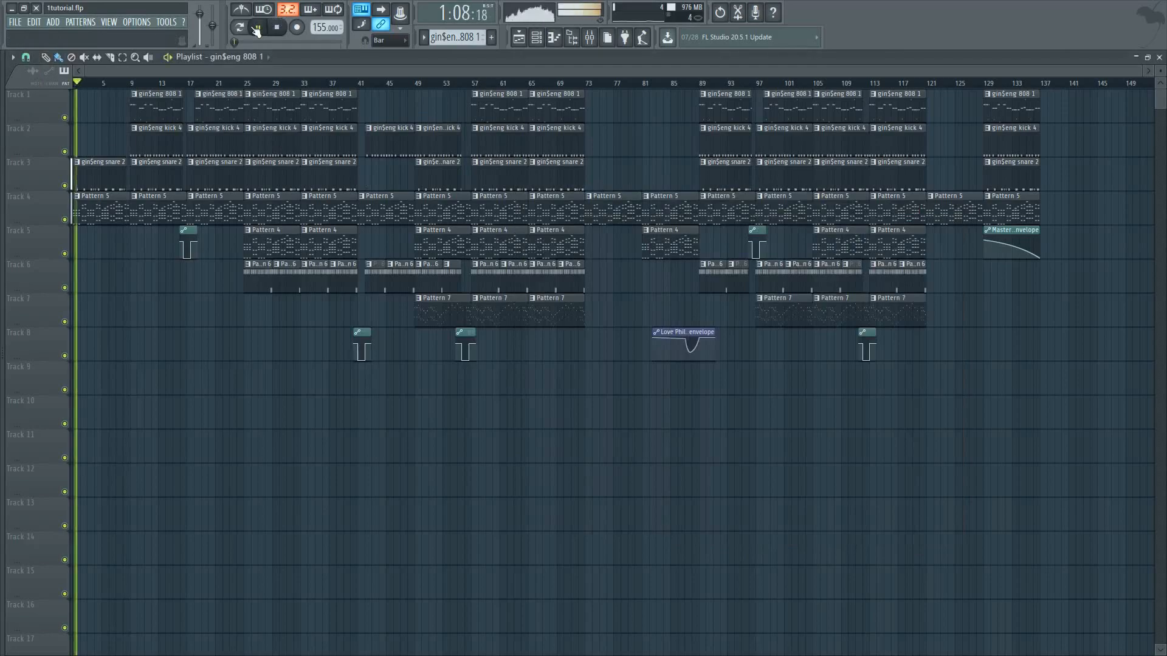
pyautogui.doubleClick(100, 200)
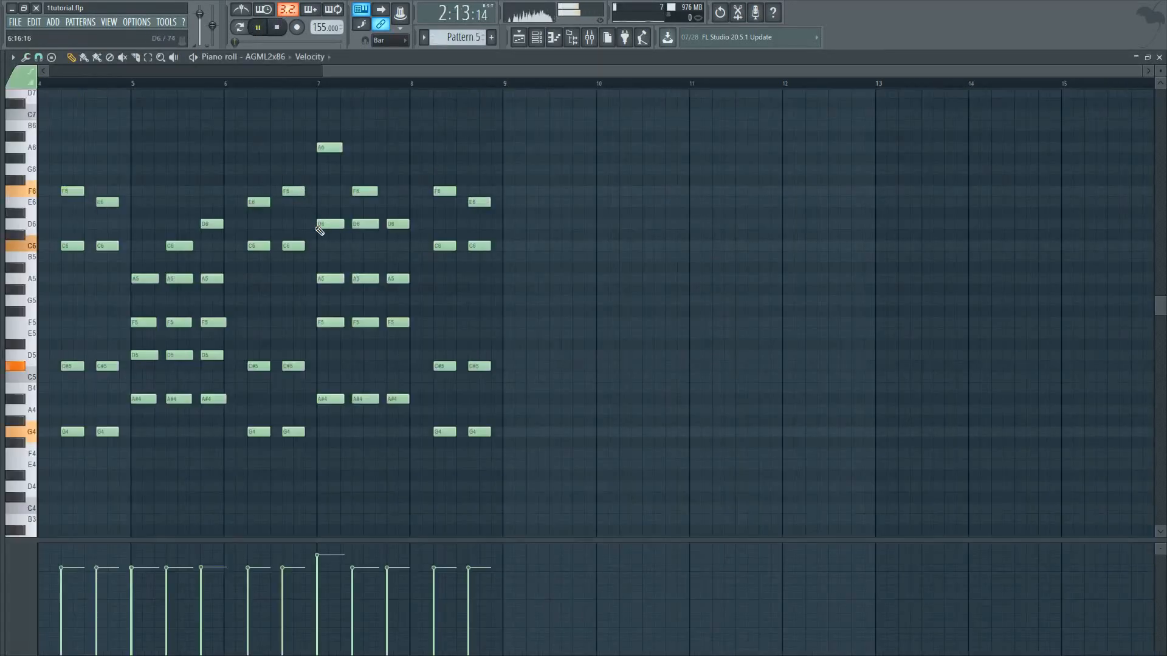
pyautogui.hscroll(-3, 320, 227)
pyautogui.scroll(-4, 310, 183)
pyautogui.scroll(2, 311, 218)
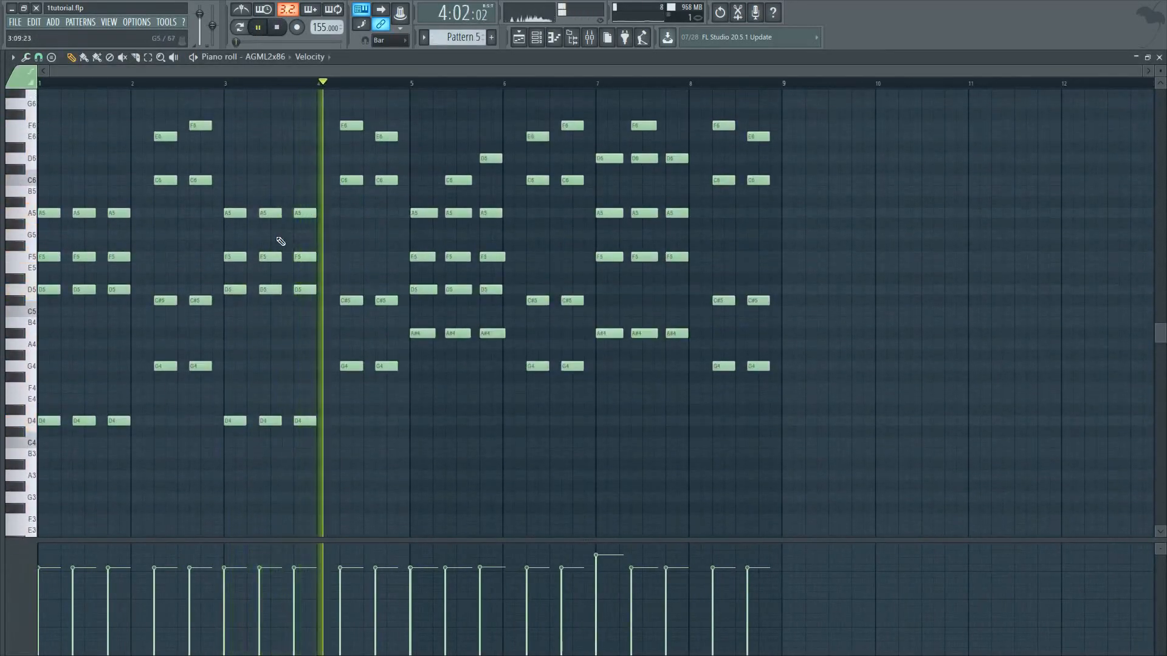
pyautogui.scroll(2, 263, 219)
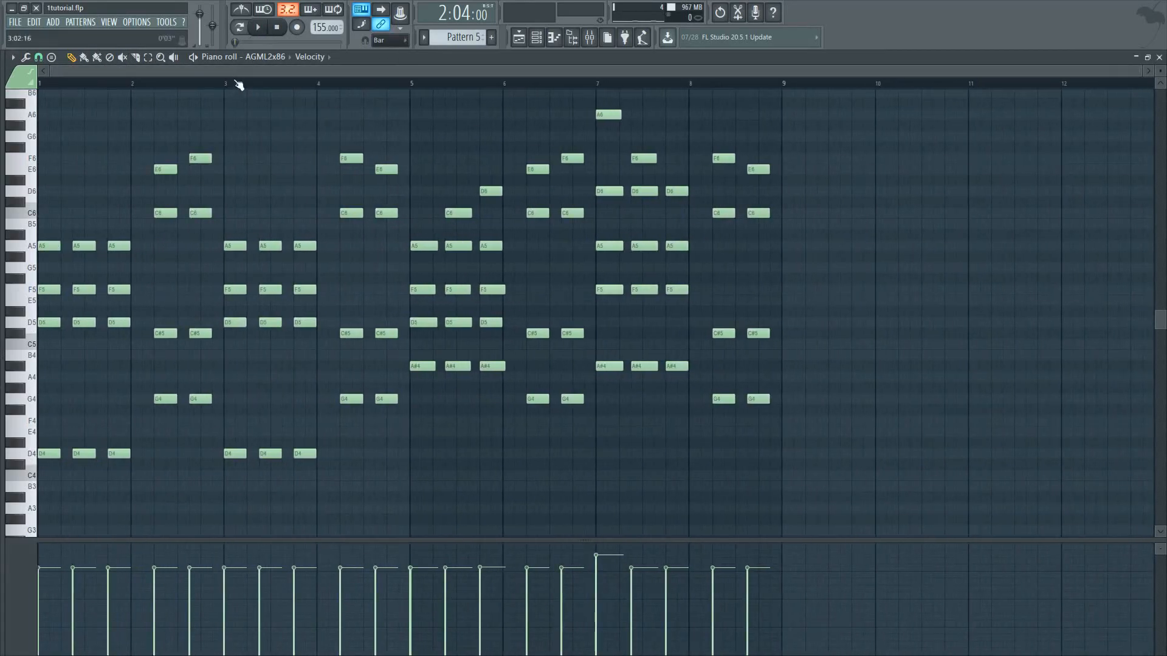
# Play Pattern 5 from its first bar in the piano roll and return to the playlist
pyautogui.moveTo(90, 90); pyautogui.dragTo(39, 86)
pyautogui.click(260, 28)
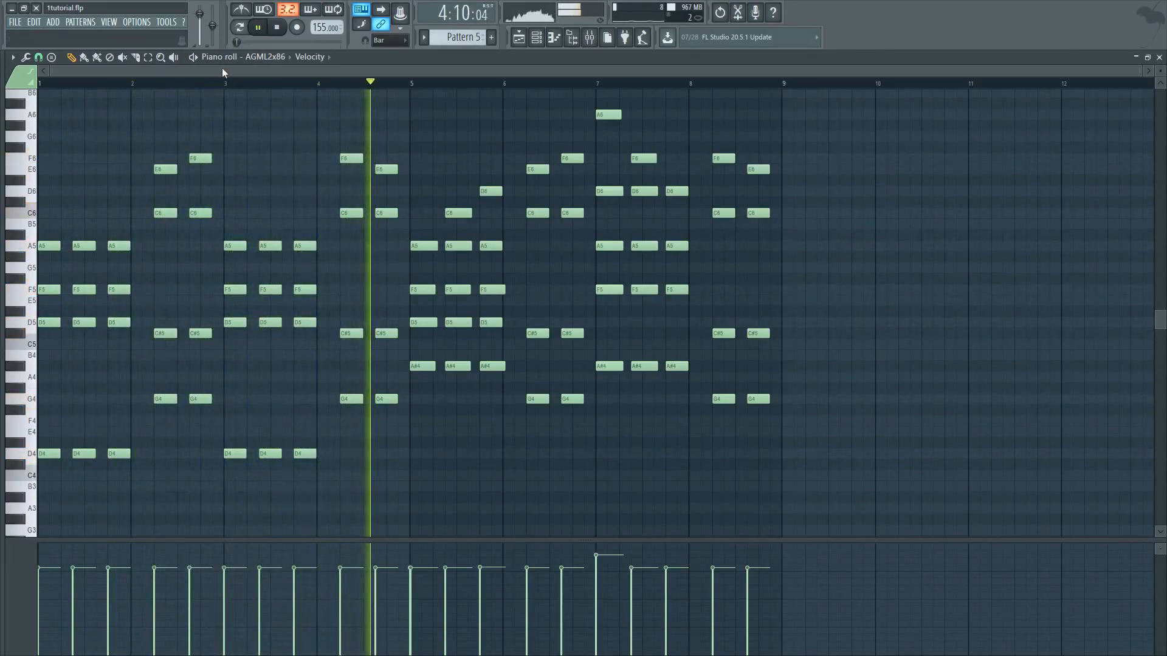
pyautogui.click(266, 28)
pyautogui.press('F5')
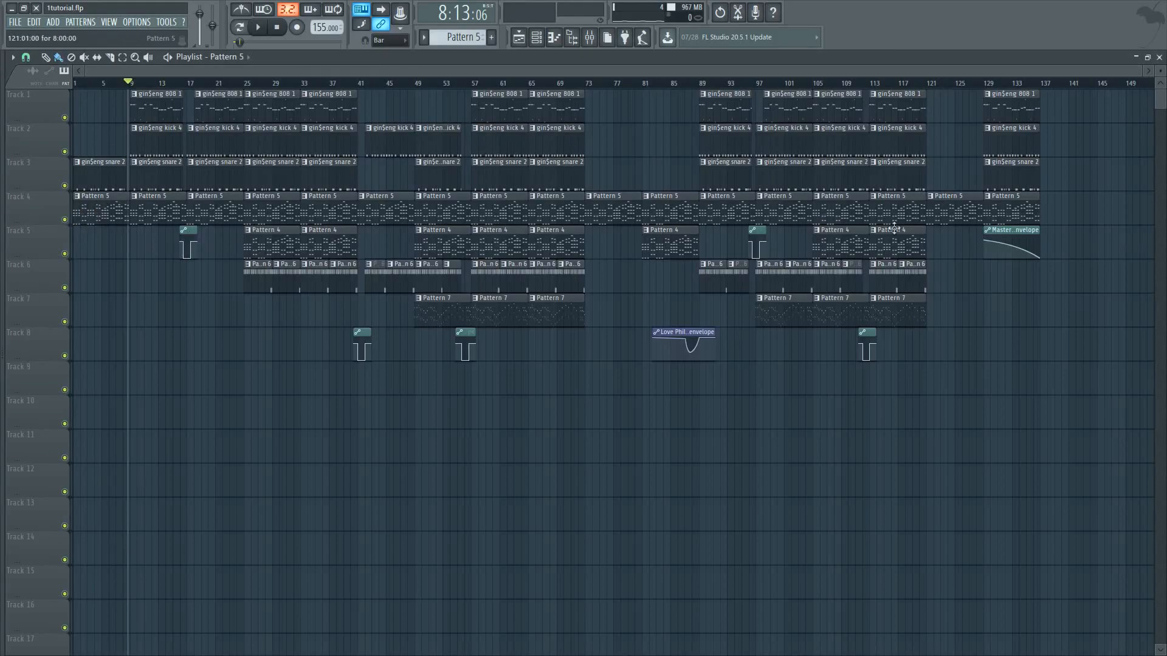
# Play the full arrangement from around bar 17 to hear where the Pattern 4 layer enters
pyautogui.moveTo(139, 83); pyautogui.dragTo(195, 183)
pyautogui.click(261, 28)
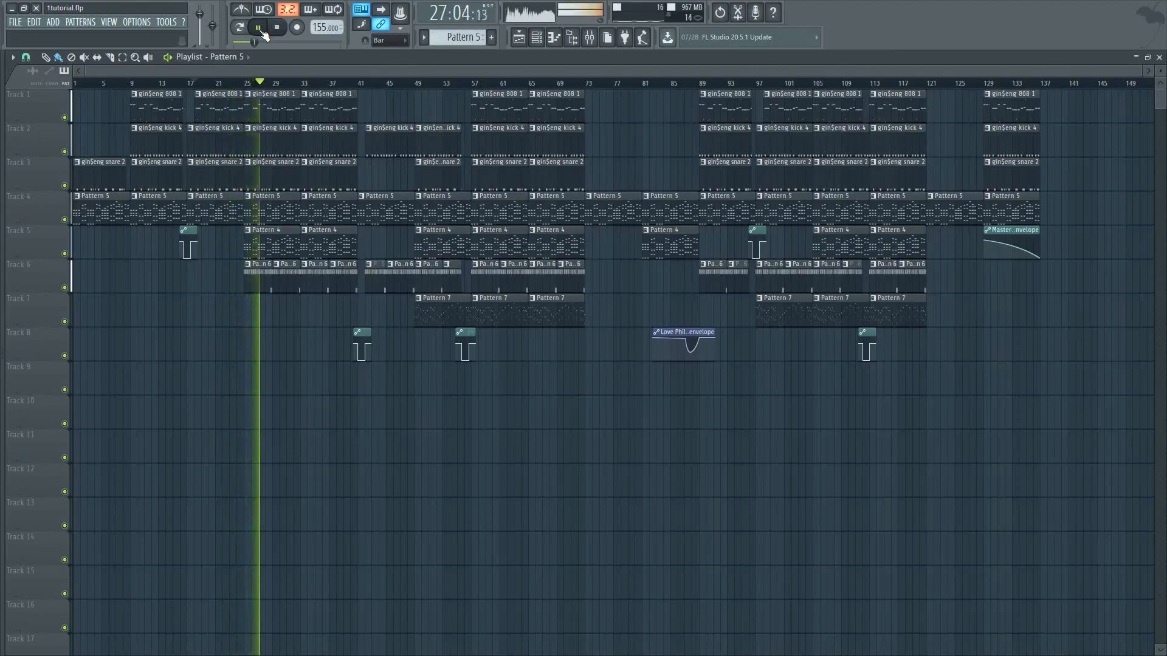
pyautogui.click(261, 30)
pyautogui.moveTo(262, 72); pyautogui.dragTo(172, 68)
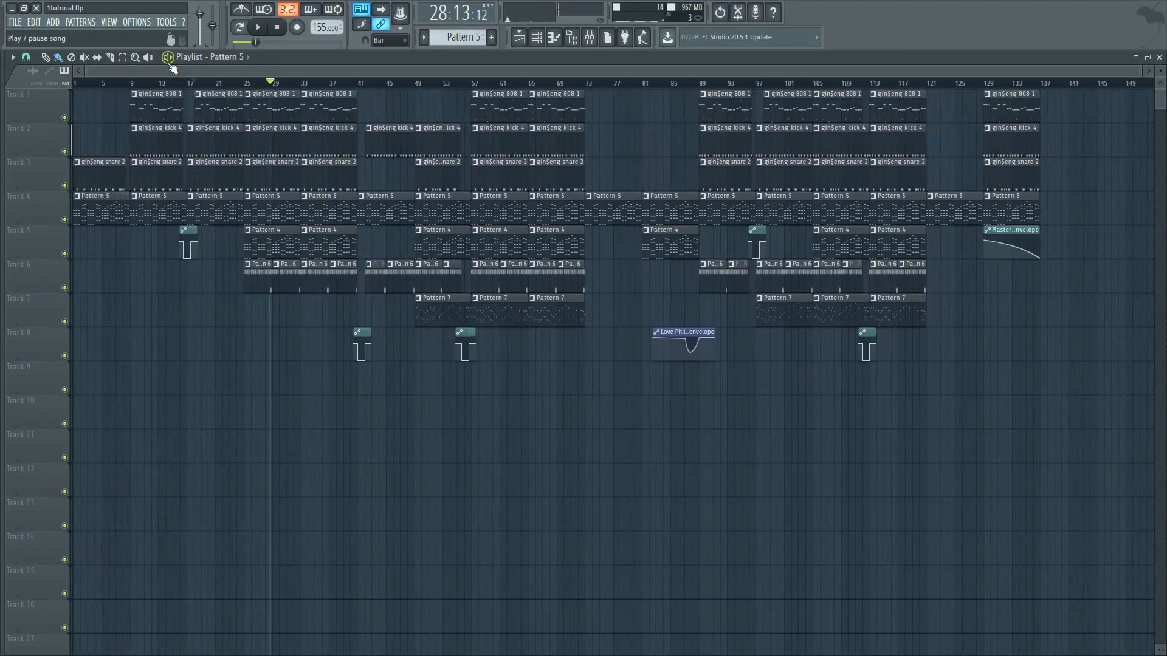
# Solo Track 5 and play it, with its Pattern 4 opened in the piano roll
pyautogui.rightClick(64, 254)
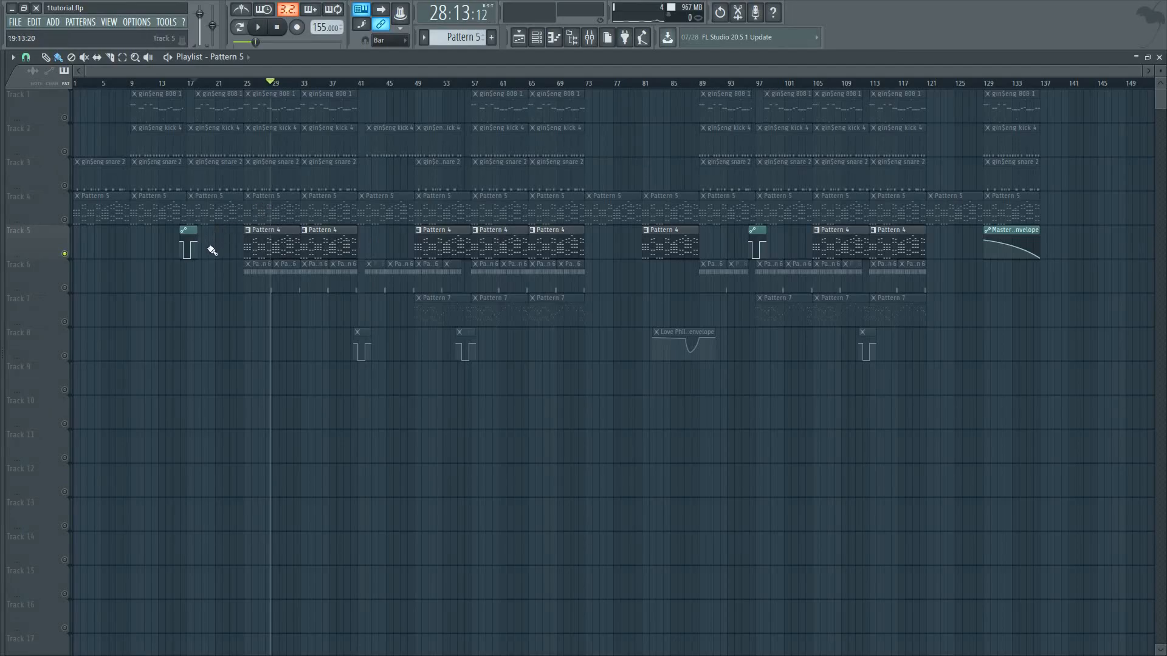
pyautogui.click(262, 32)
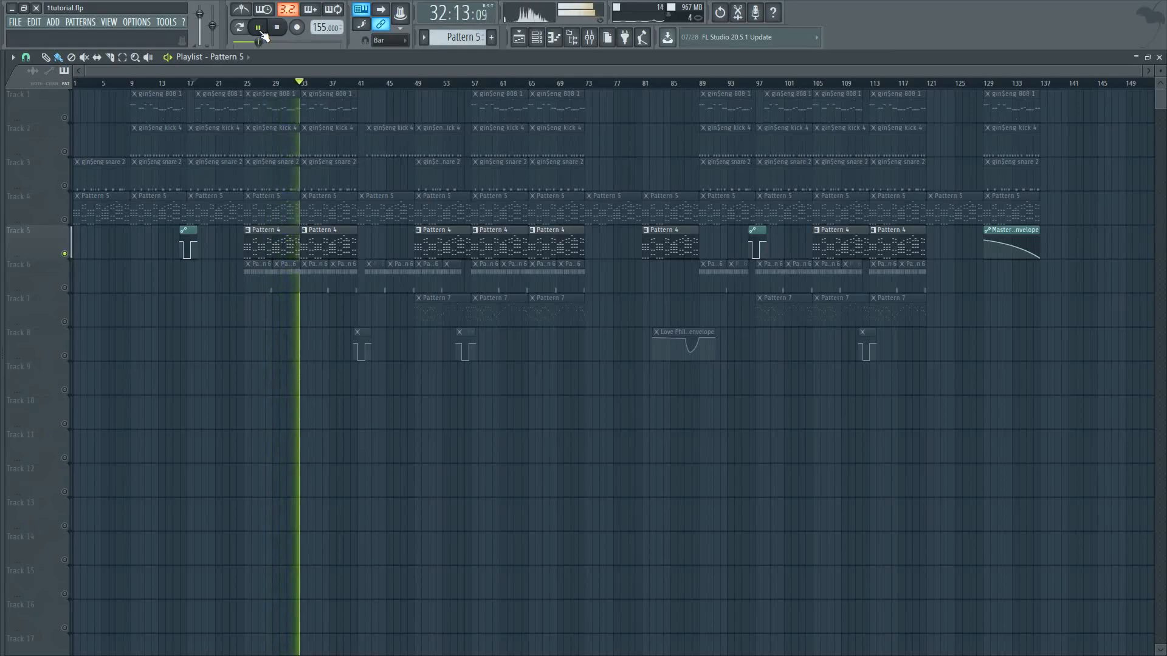
pyautogui.doubleClick(270, 246)
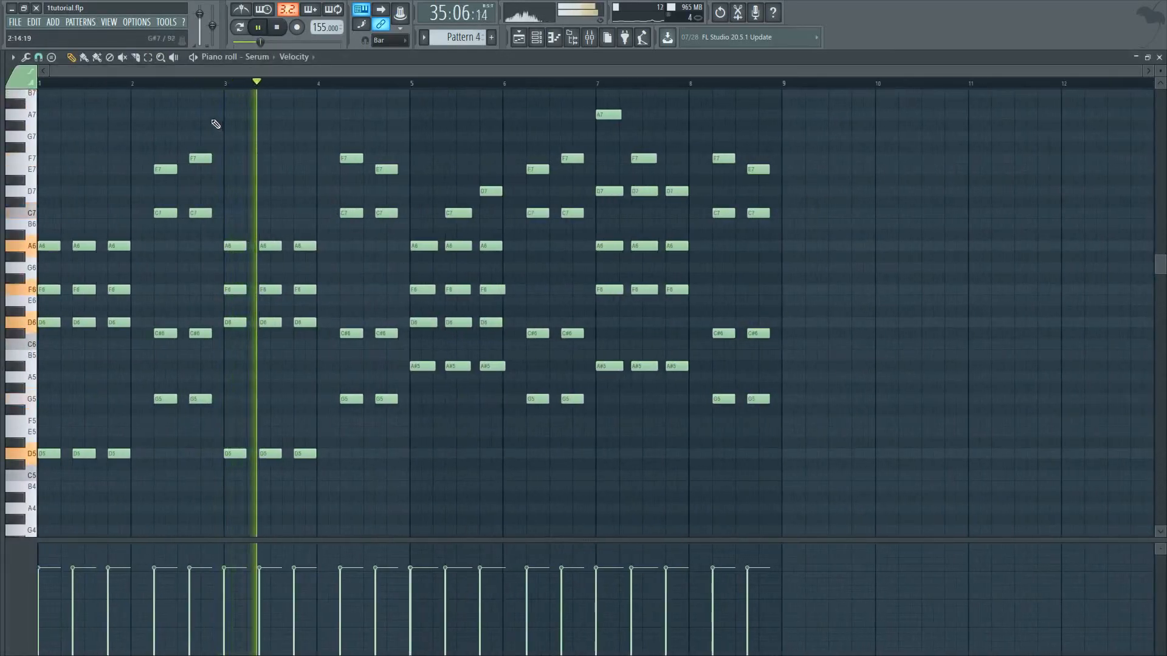
pyautogui.click(259, 29)
# Examine Pattern 4's Serum chord notes across all eight bars, reopening the pattern from the playlist
pyautogui.moveTo(1162, 272)
pyautogui.mouseDown()
pyautogui.moveTo(1164, 261)
pyautogui.moveTo(1162, 277)
pyautogui.mouseUp()
pyautogui.scroll(1, 385, 210)
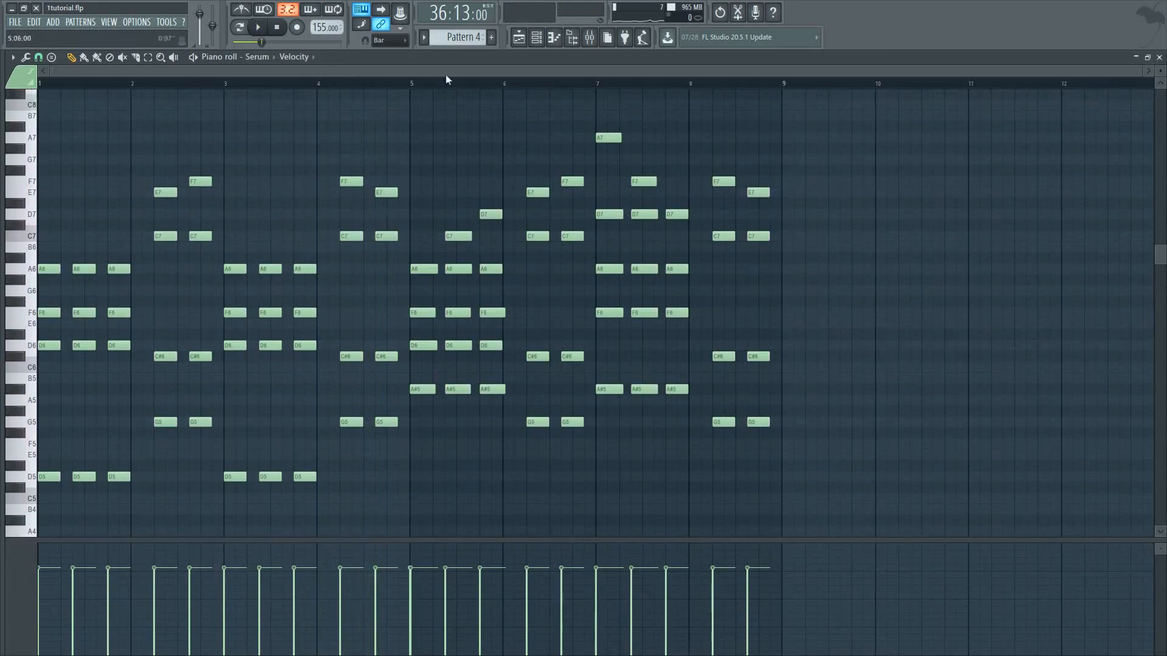
pyautogui.click(518, 37)
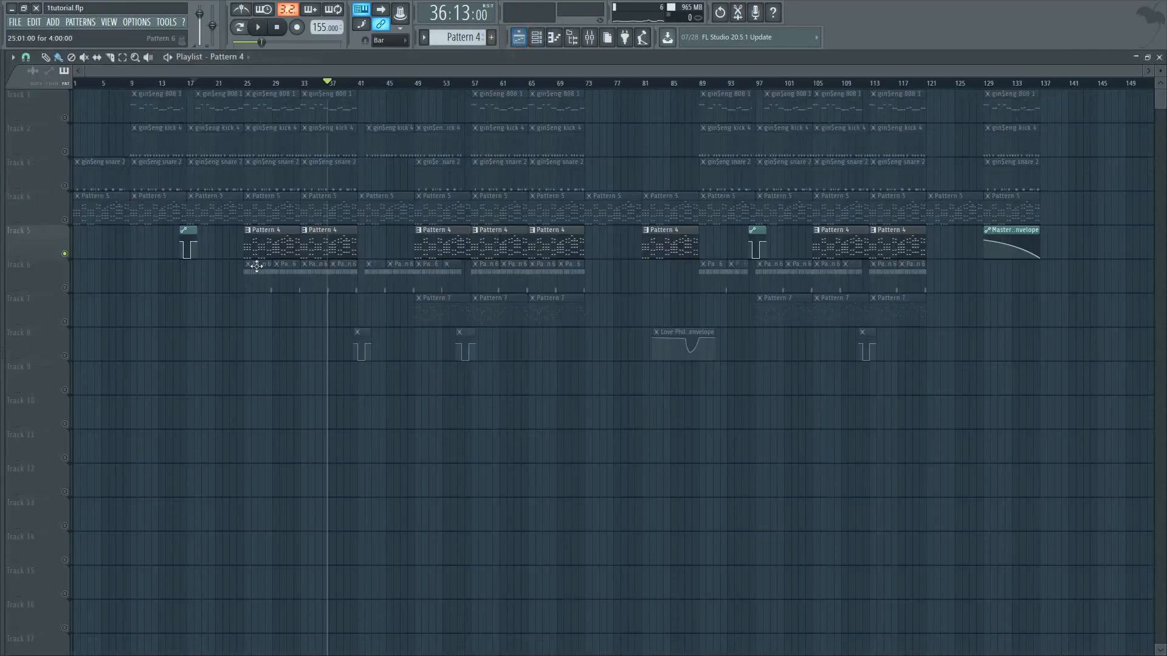
pyautogui.doubleClick(276, 243)
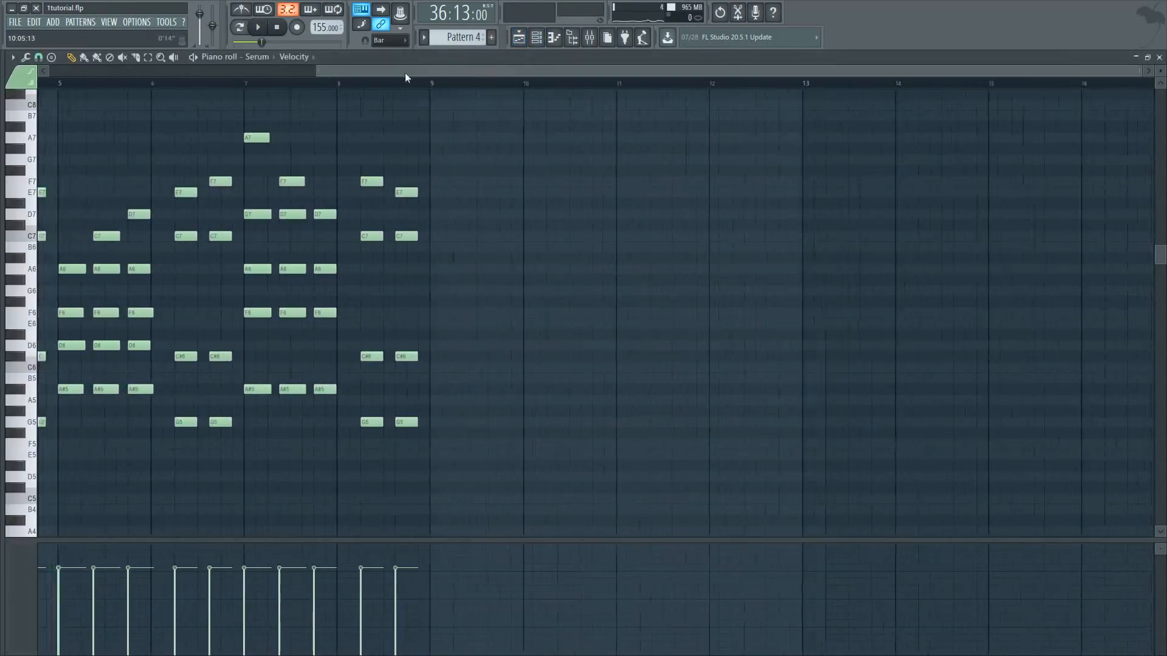
pyautogui.moveTo(456, 71); pyautogui.dragTo(90, 71)
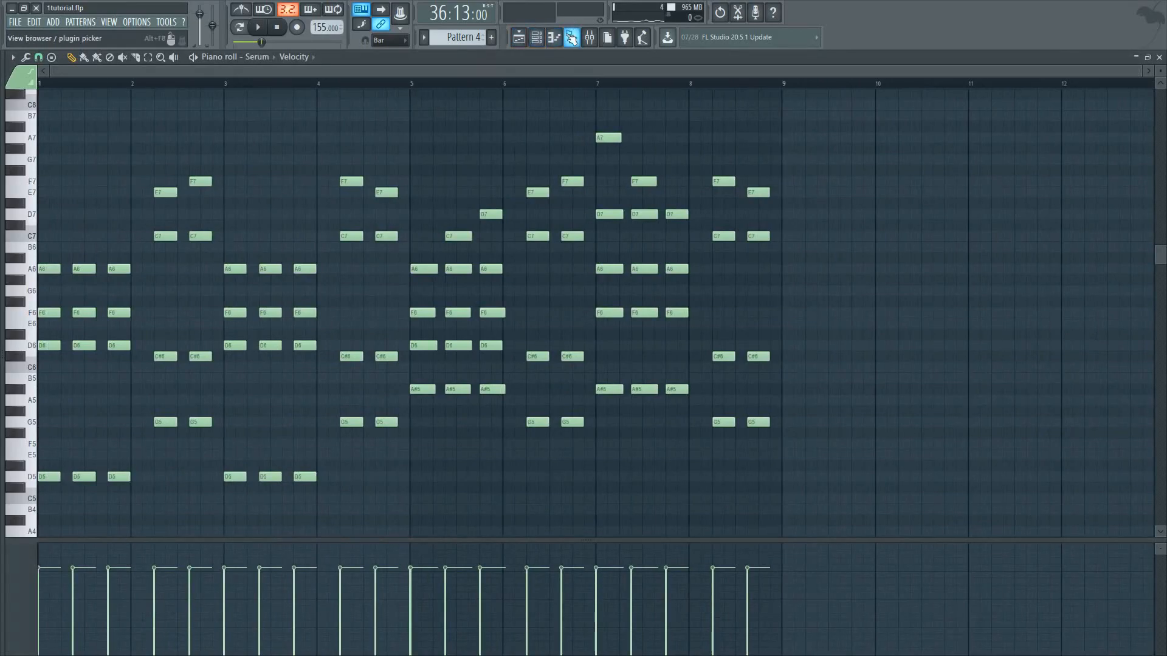
# Open the Serum channel's instrument window, review its KEY - Wurly preset and close it
pyautogui.click(537, 37)
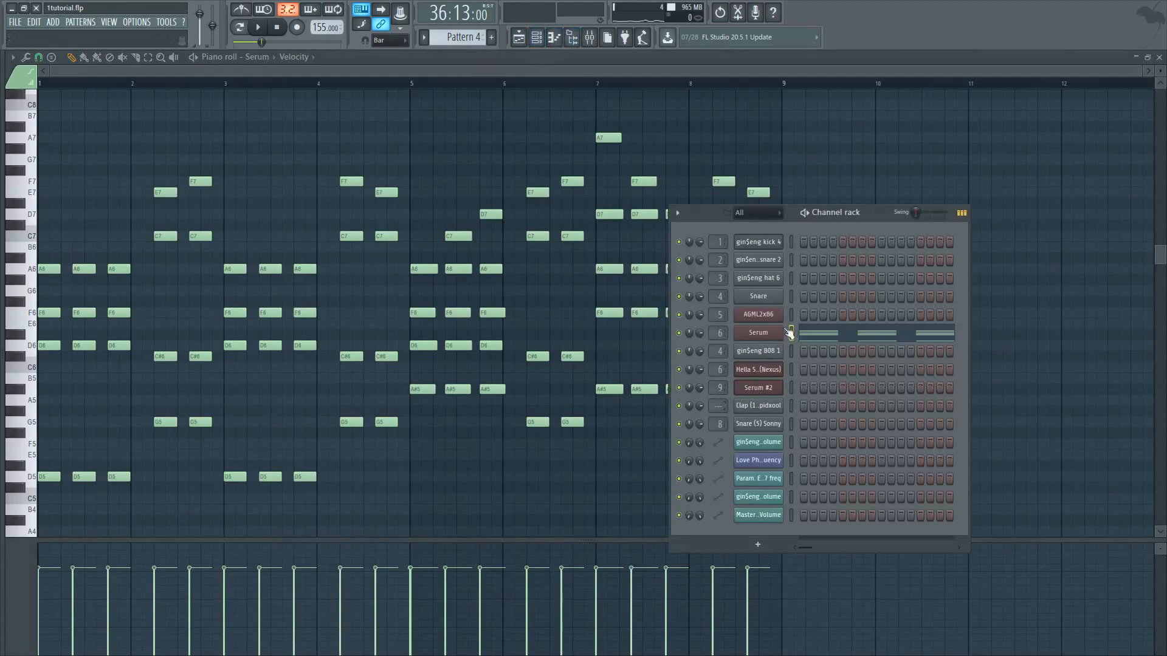
pyautogui.click(756, 334)
pyautogui.moveTo(389, 150); pyautogui.dragTo(425, 144)
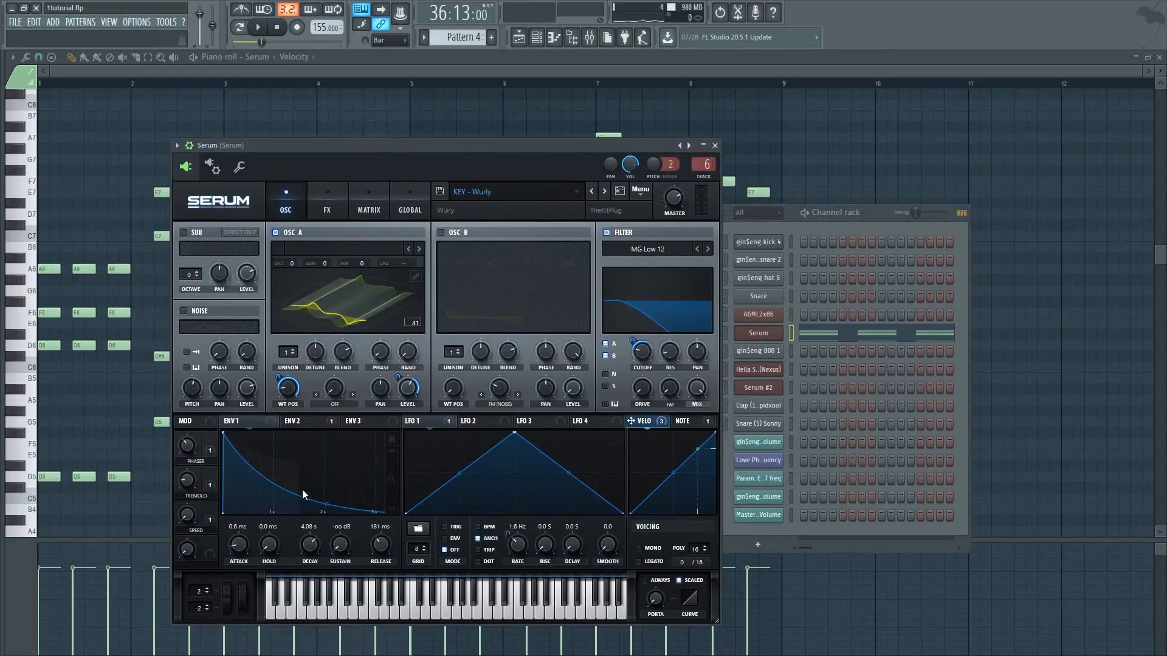
pyautogui.moveTo(505, 145); pyautogui.dragTo(538, 141)
pyautogui.moveTo(318, 138); pyautogui.dragTo(377, 130)
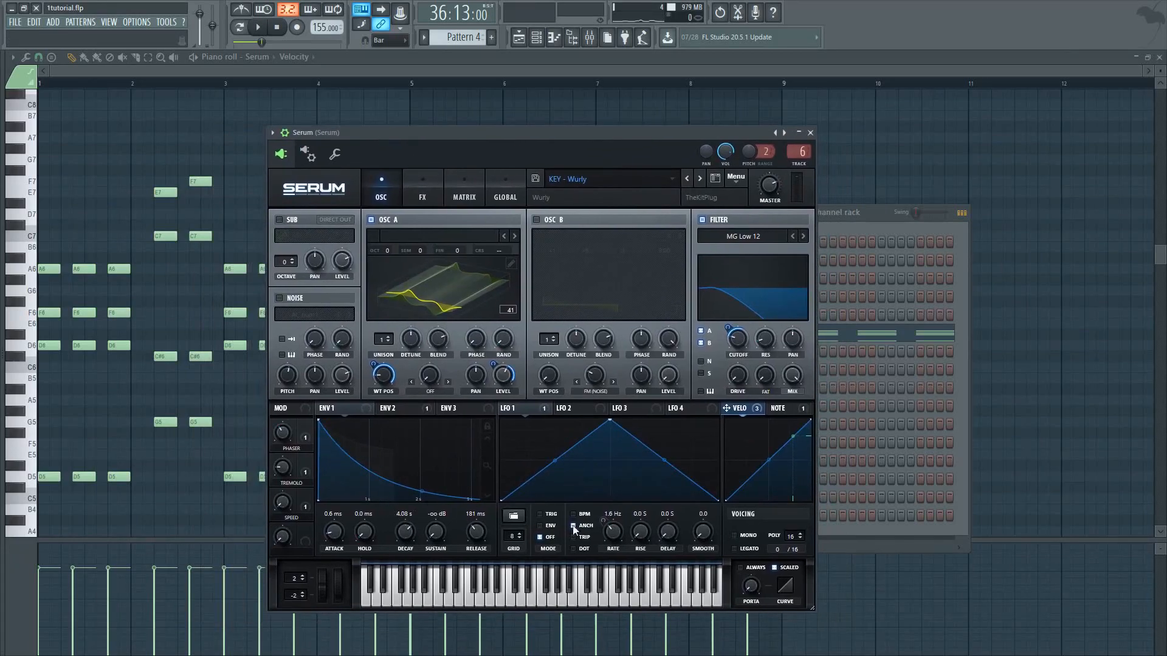
pyautogui.moveTo(554, 461); pyautogui.dragTo(552, 457)
pyautogui.moveTo(542, 141); pyautogui.dragTo(787, 152)
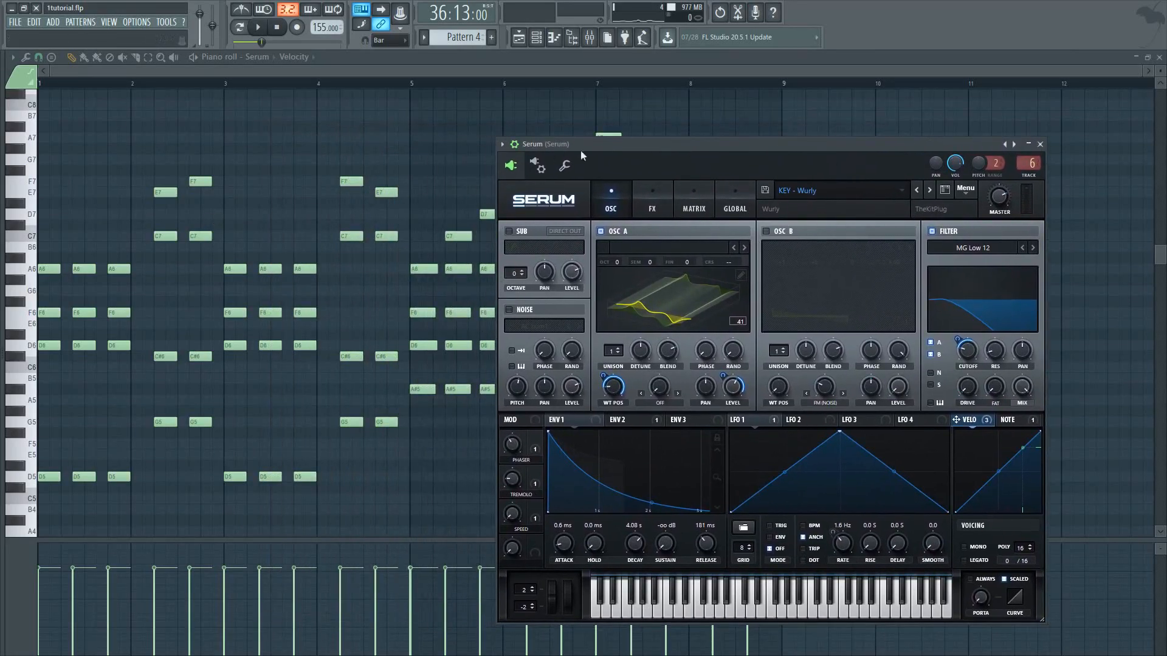
pyautogui.moveTo(709, 144); pyautogui.dragTo(700, 223)
pyautogui.click(1032, 223)
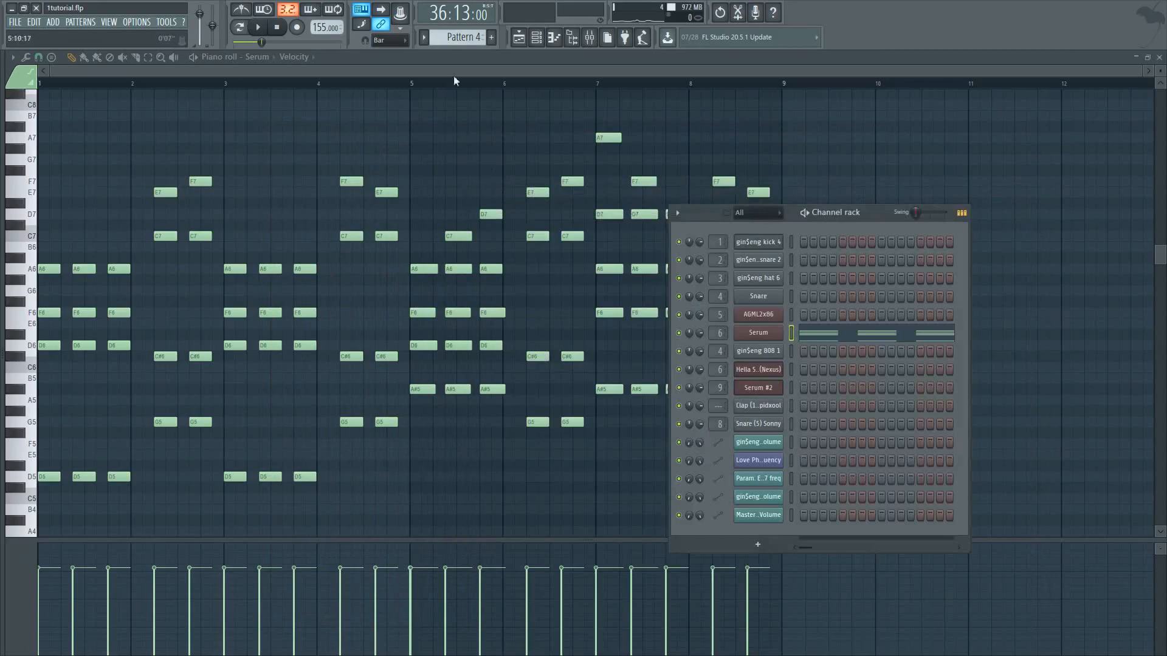
# Unmute Track 4 alongside Track 5 in the playlist and set the playback position to bar 23
pyautogui.click(519, 38)
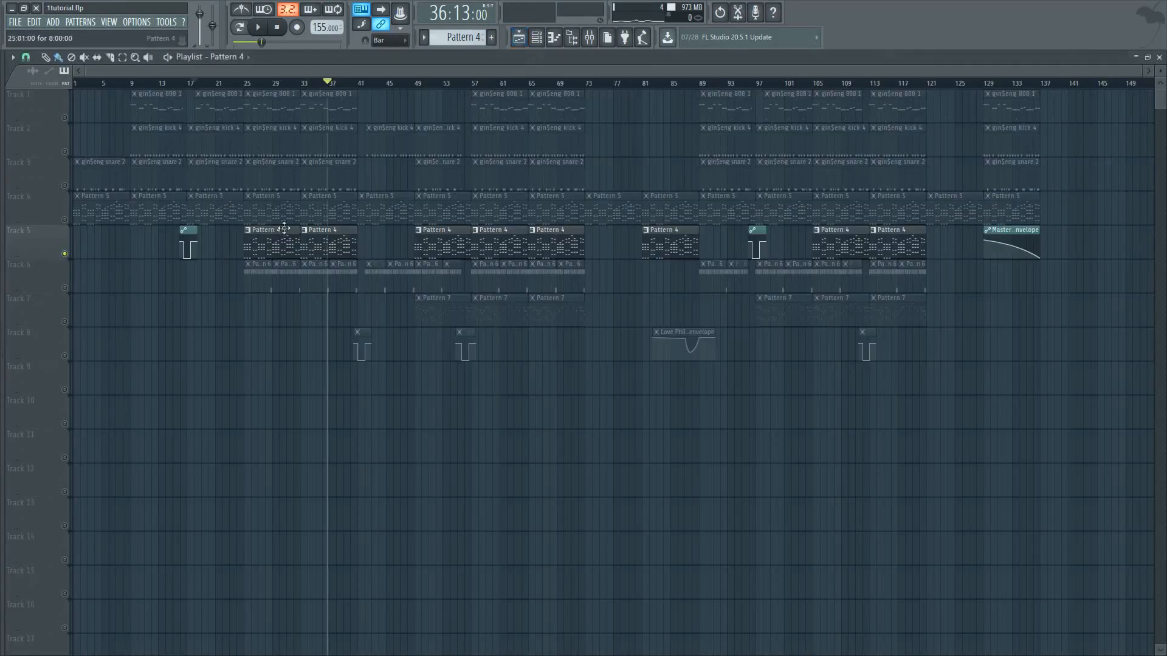
pyautogui.click(71, 223)
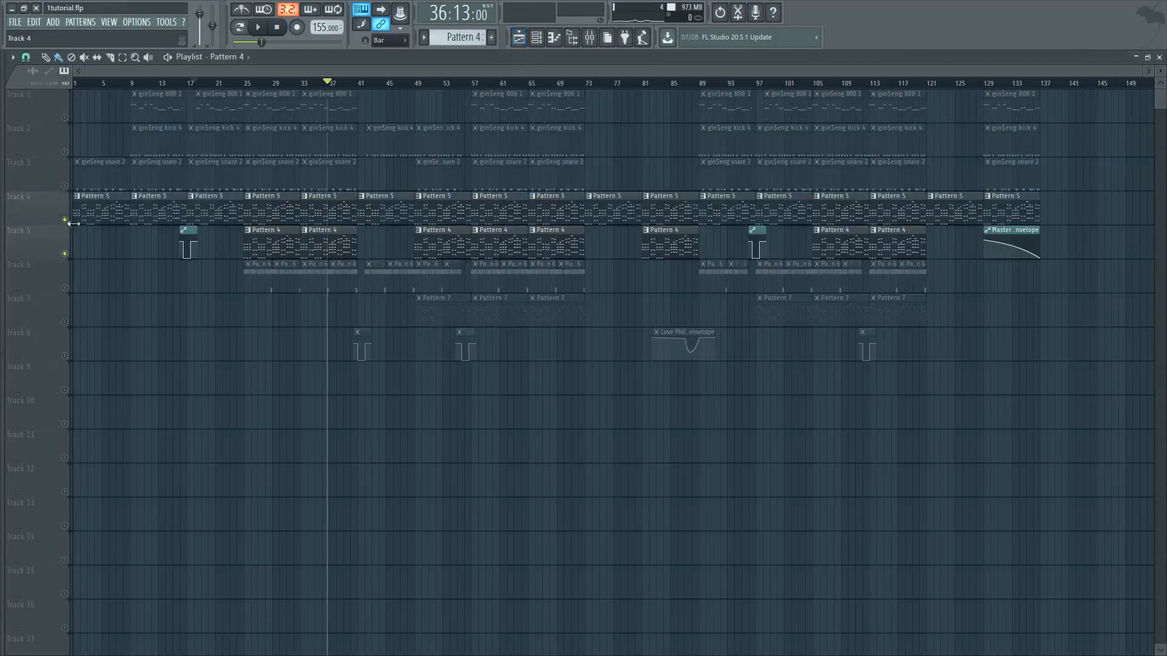
pyautogui.moveTo(315, 91); pyautogui.dragTo(231, 87)
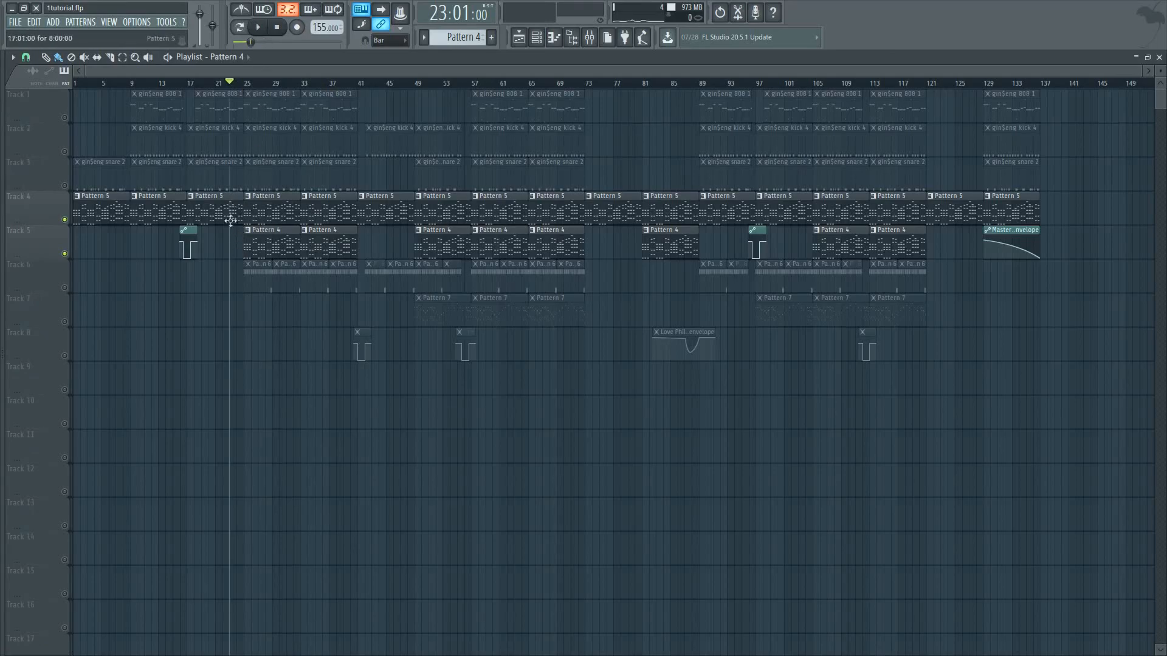
# Play Tracks 4 and 5 together from bar 23, stop, and set the playback position to bar 24
pyautogui.click(261, 28)
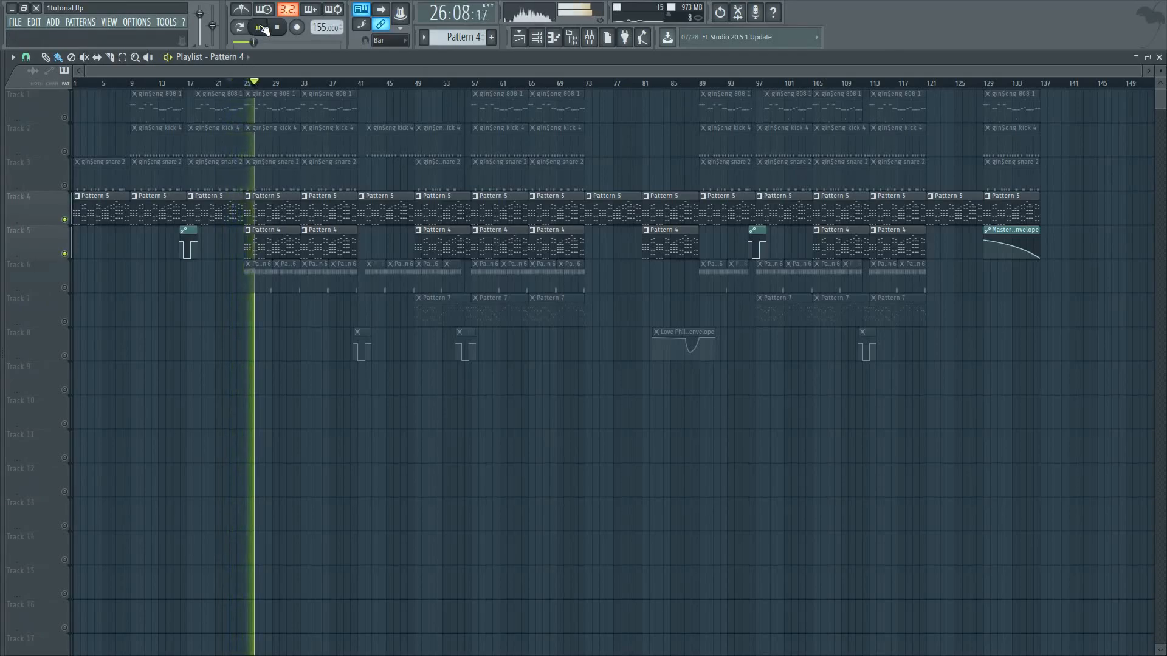
pyautogui.click(260, 28)
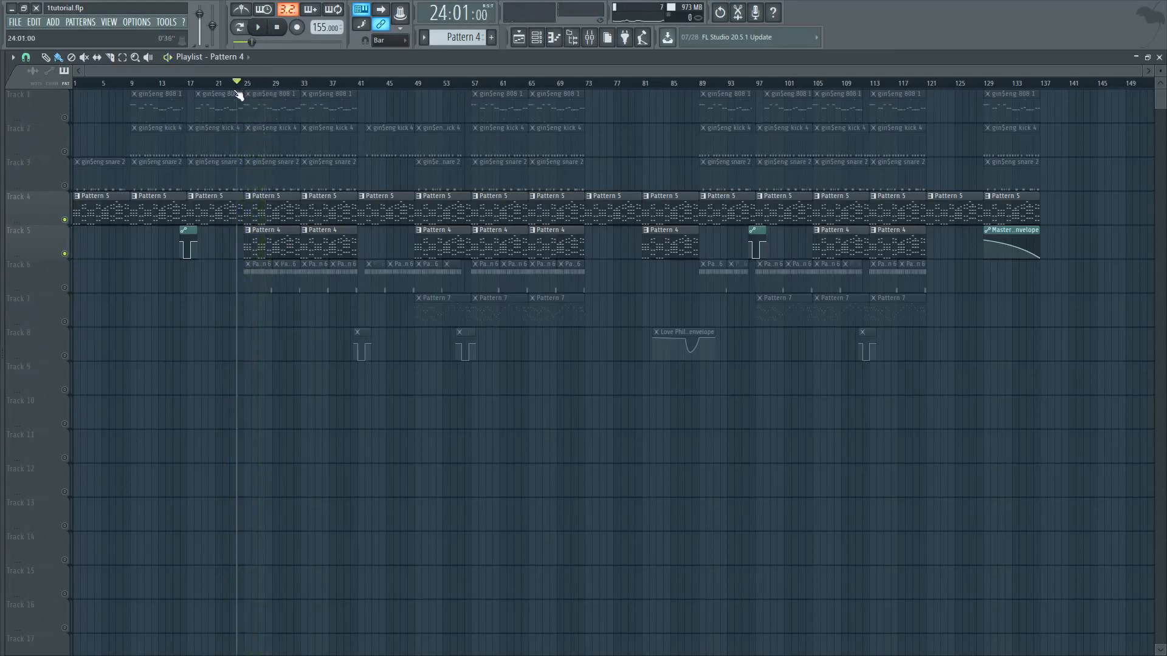
pyautogui.moveTo(251, 106); pyautogui.dragTo(206, 184)
# Unmute all playlist tracks and play the full arrangement from bar 24, stopping it around bar 31
pyautogui.rightClick(65, 220)
pyautogui.rightClick(65, 220)
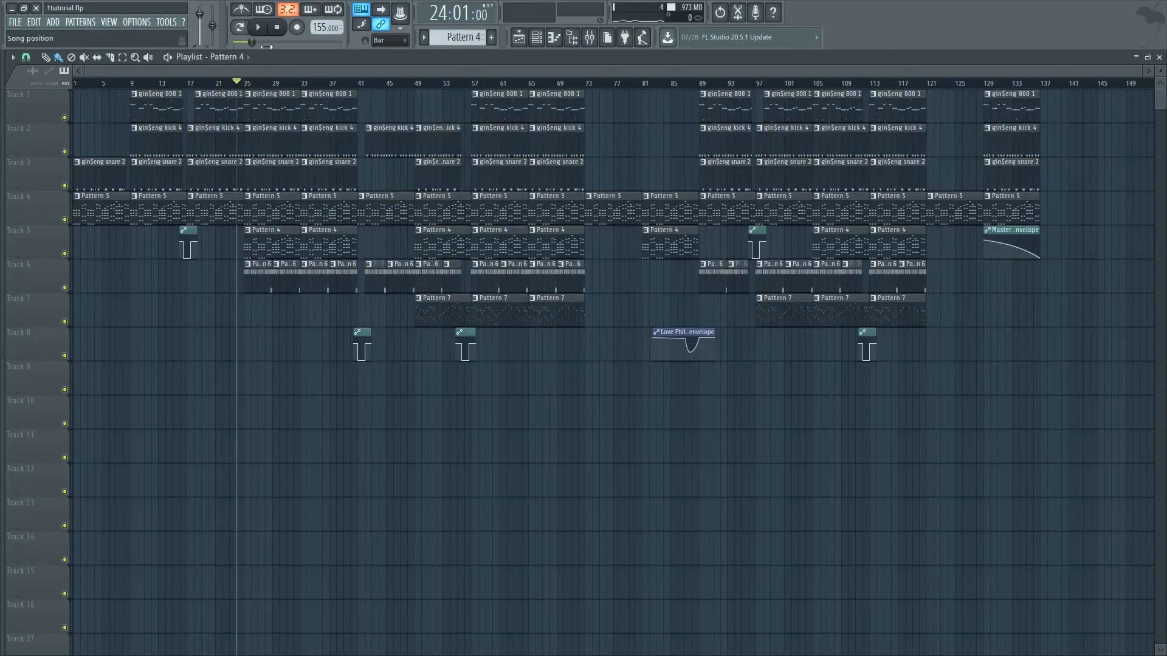
pyautogui.click(258, 28)
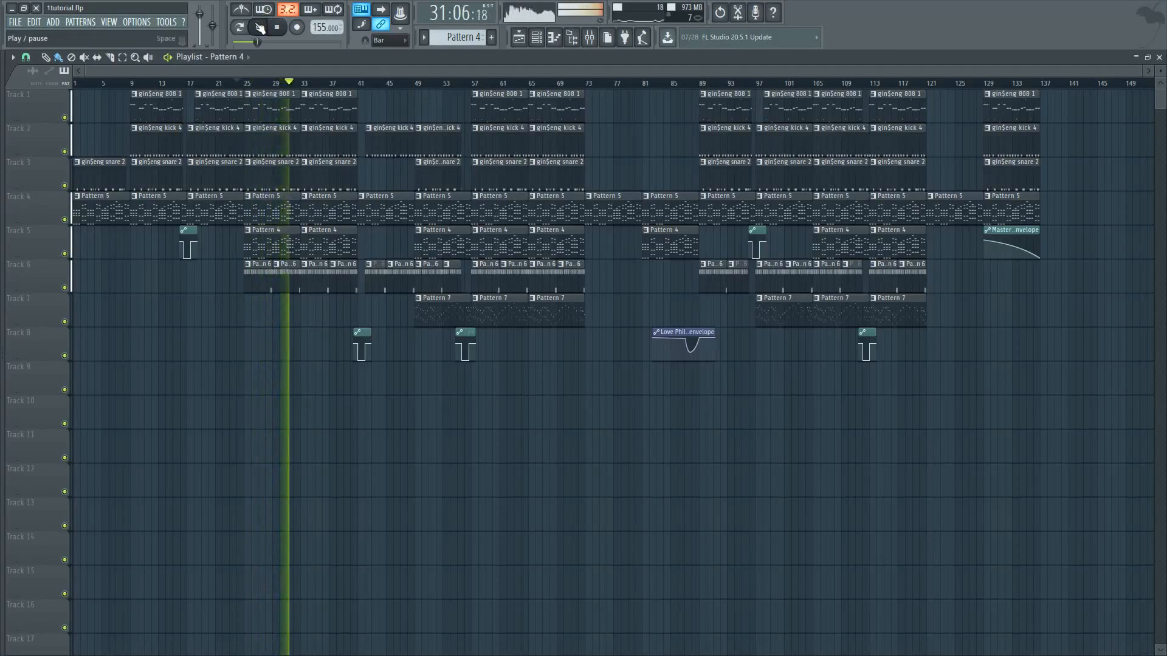
pyautogui.press('space')
# Reposition the playlist's playback marker, settling on bar 20
pyautogui.moveTo(302, 85); pyautogui.dragTo(305, 278)
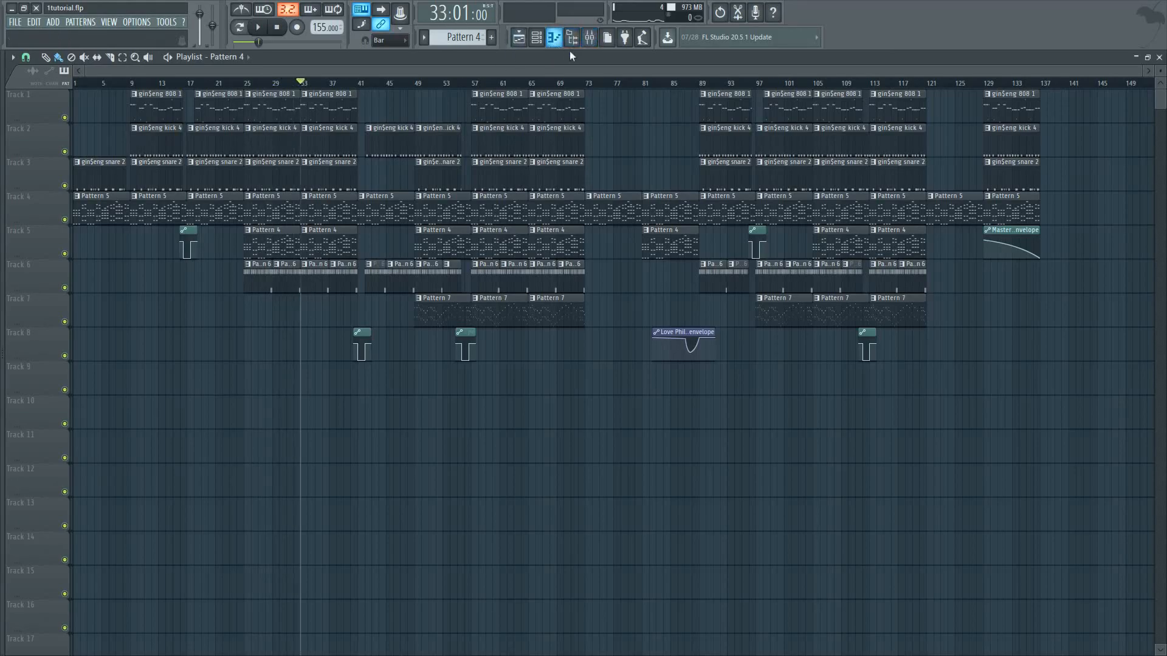
pyautogui.moveTo(308, 87); pyautogui.dragTo(232, 133)
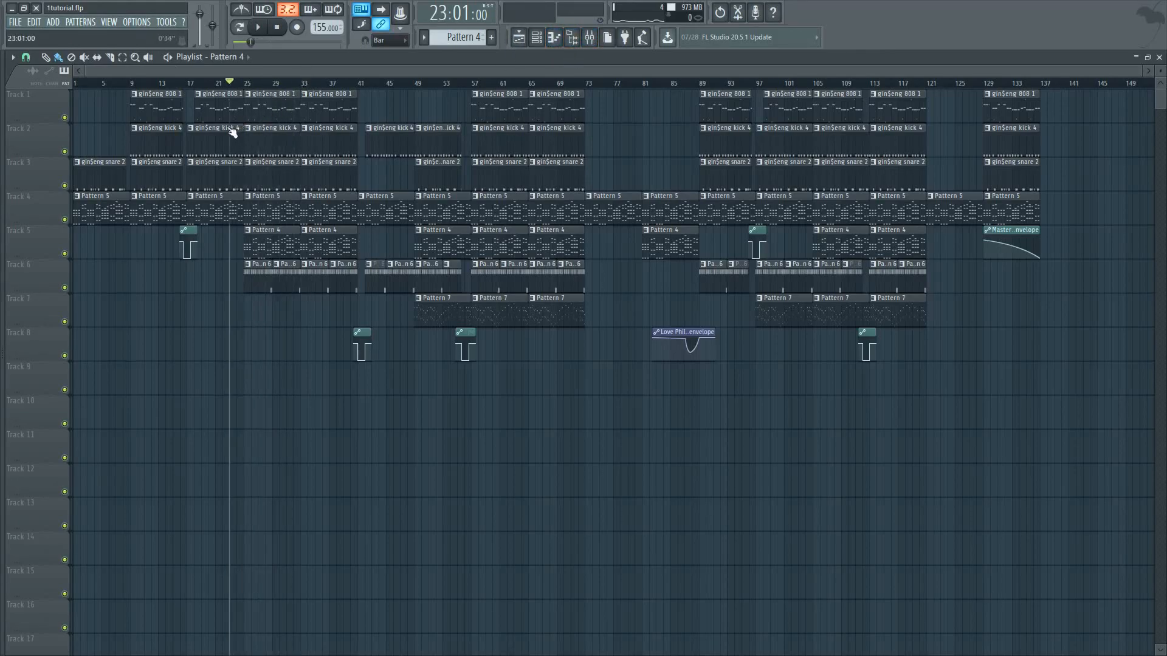
pyautogui.moveTo(229, 77); pyautogui.dragTo(236, 268)
pyautogui.moveTo(246, 255); pyautogui.dragTo(208, 182)
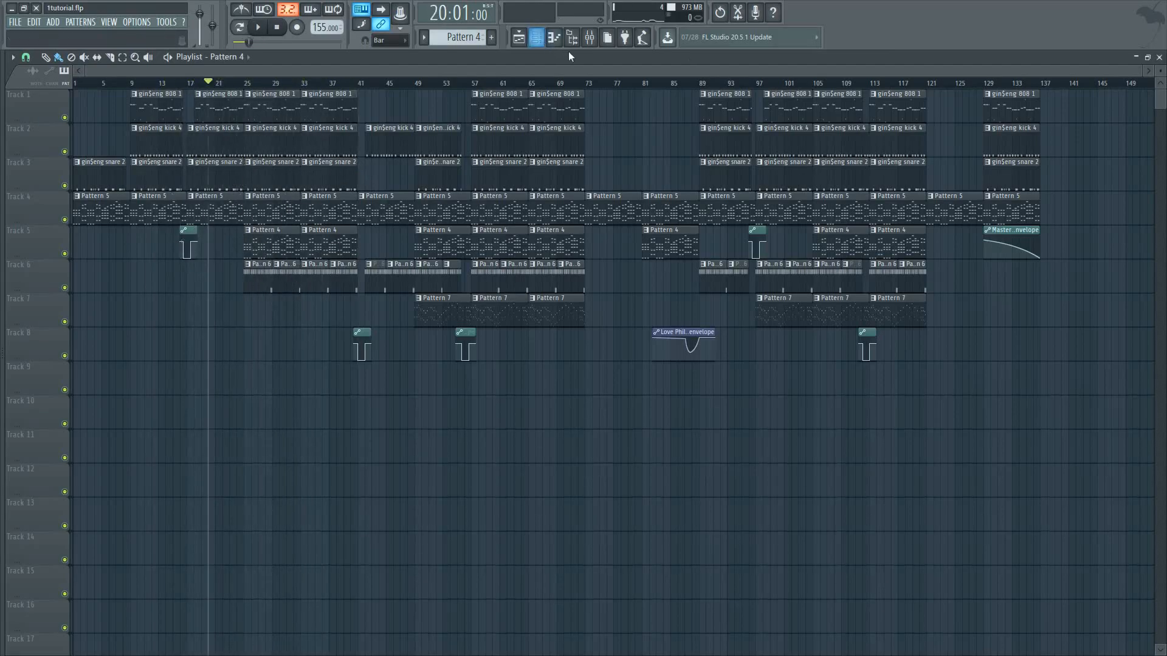
# Select the AGML2x86 insert in the mixer and play the song from bar 20 to watch its levels
pyautogui.click(589, 40)
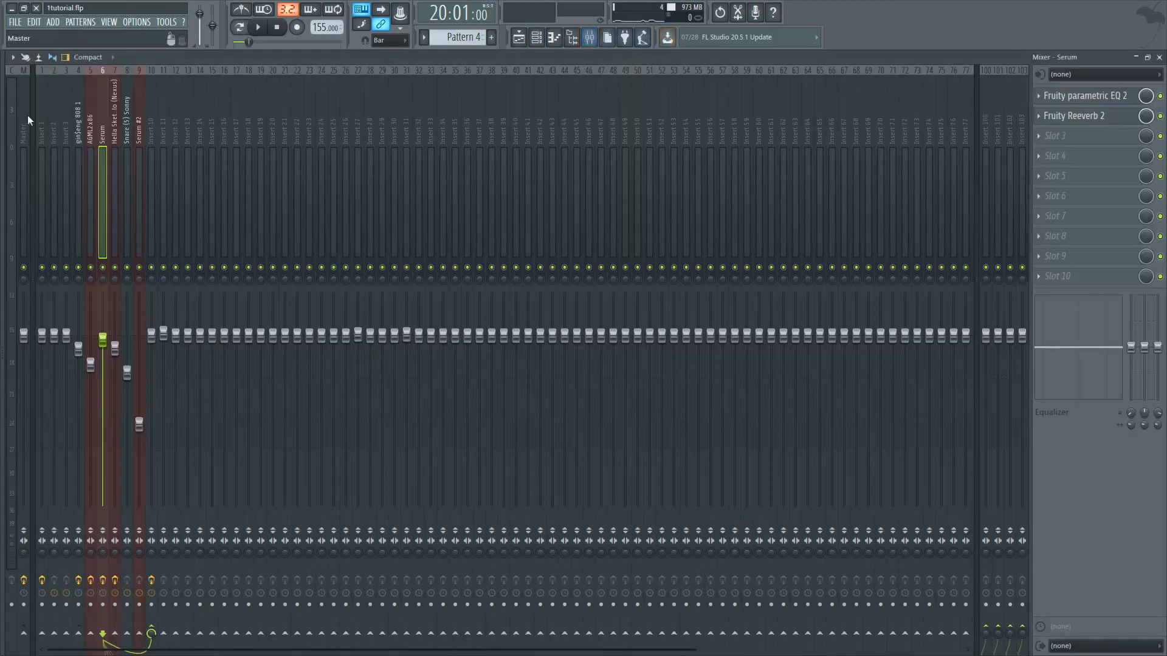
pyautogui.click(90, 136)
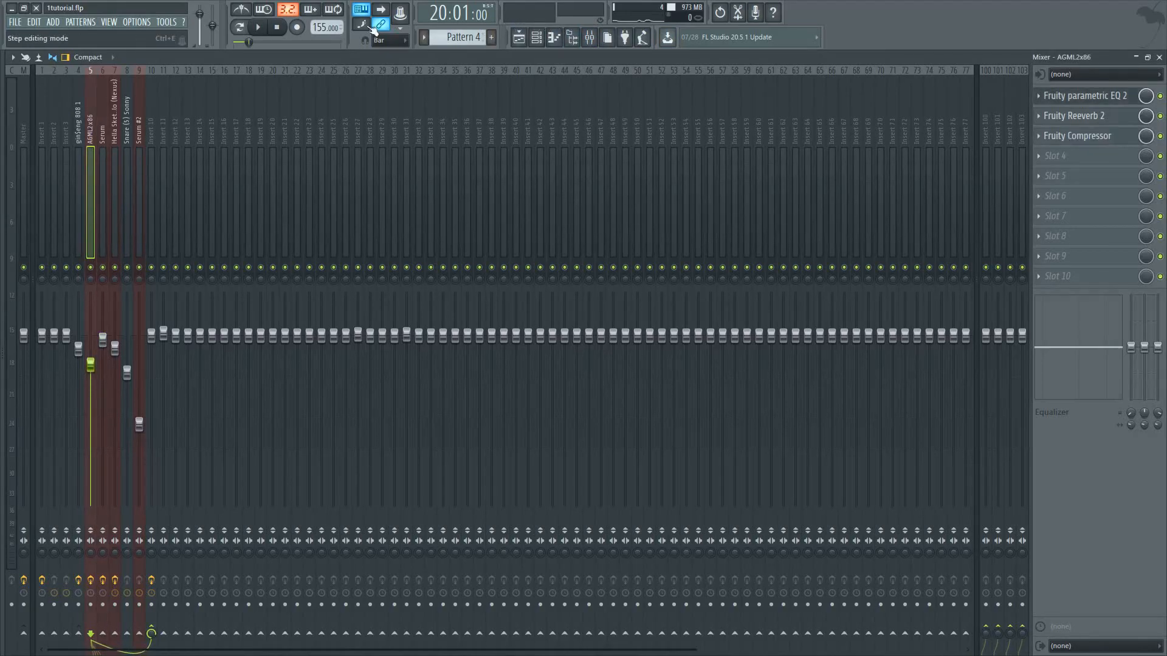
pyautogui.click(259, 28)
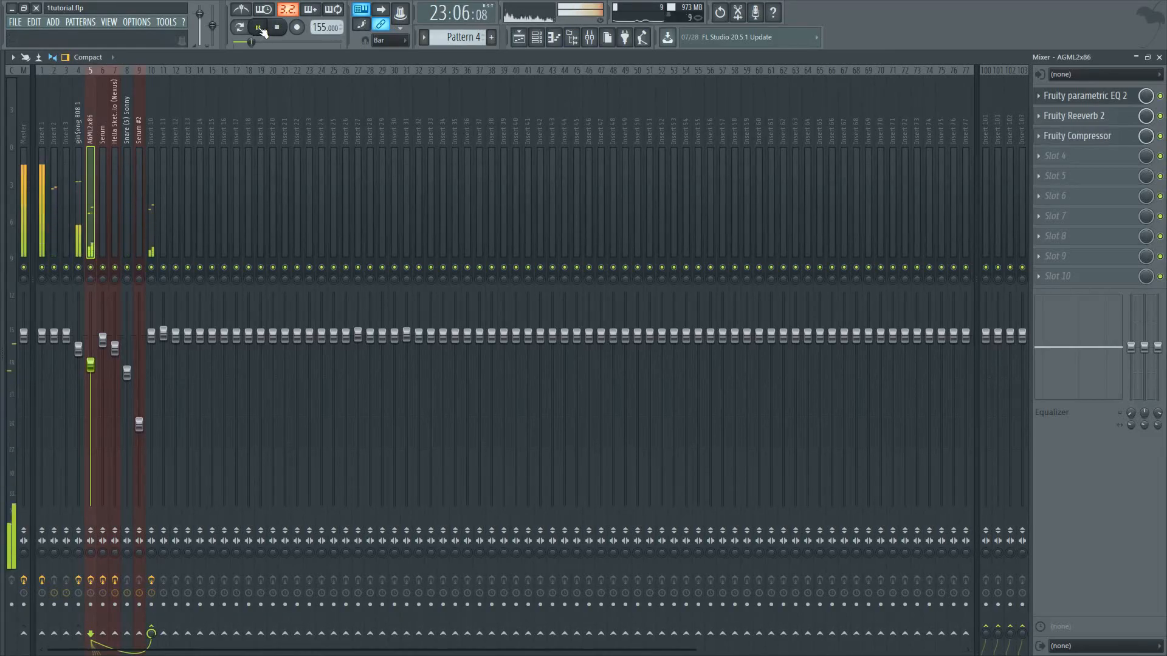
pyautogui.click(260, 28)
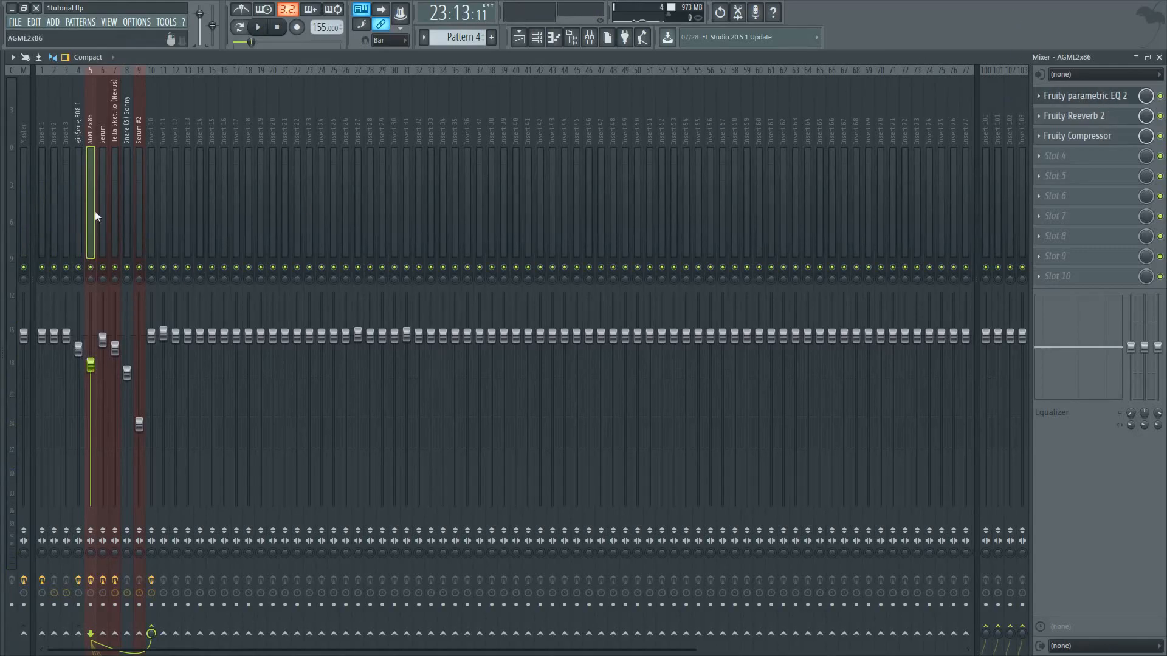
# Review the band curve in the AGML2x86 insert's Fruity parametric EQ 2, glance at the playlist and return to the mixer
pyautogui.click(1074, 102)
pyautogui.moveTo(494, 251); pyautogui.dragTo(436, 194)
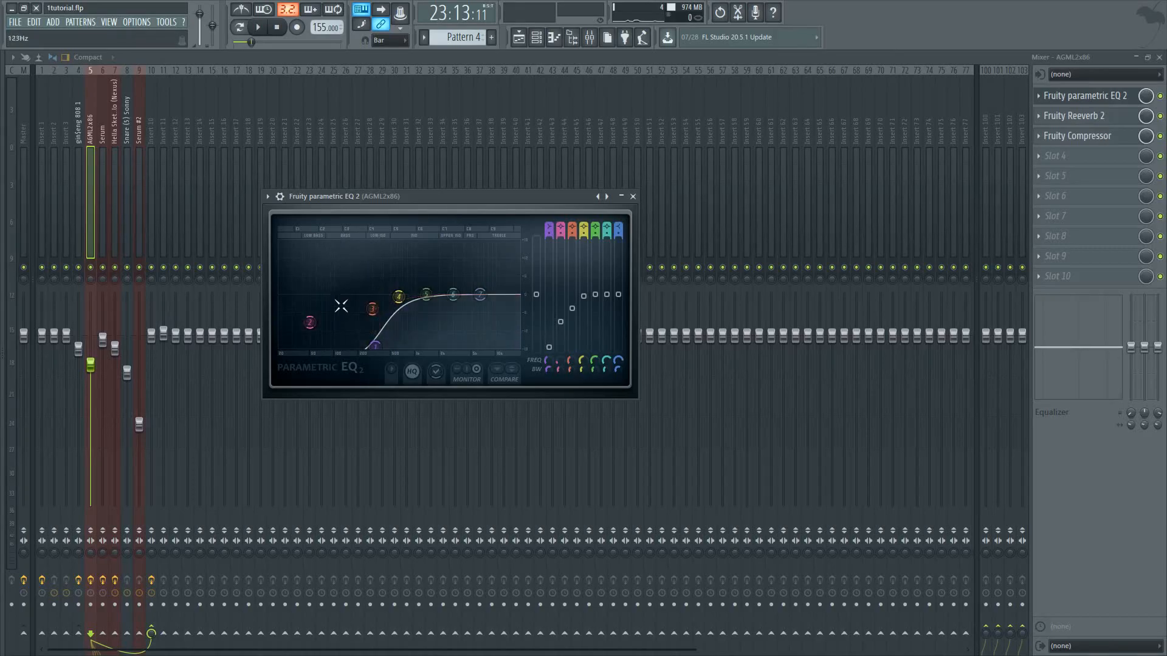
pyautogui.moveTo(486, 198); pyautogui.dragTo(588, 267)
pyautogui.click(519, 38)
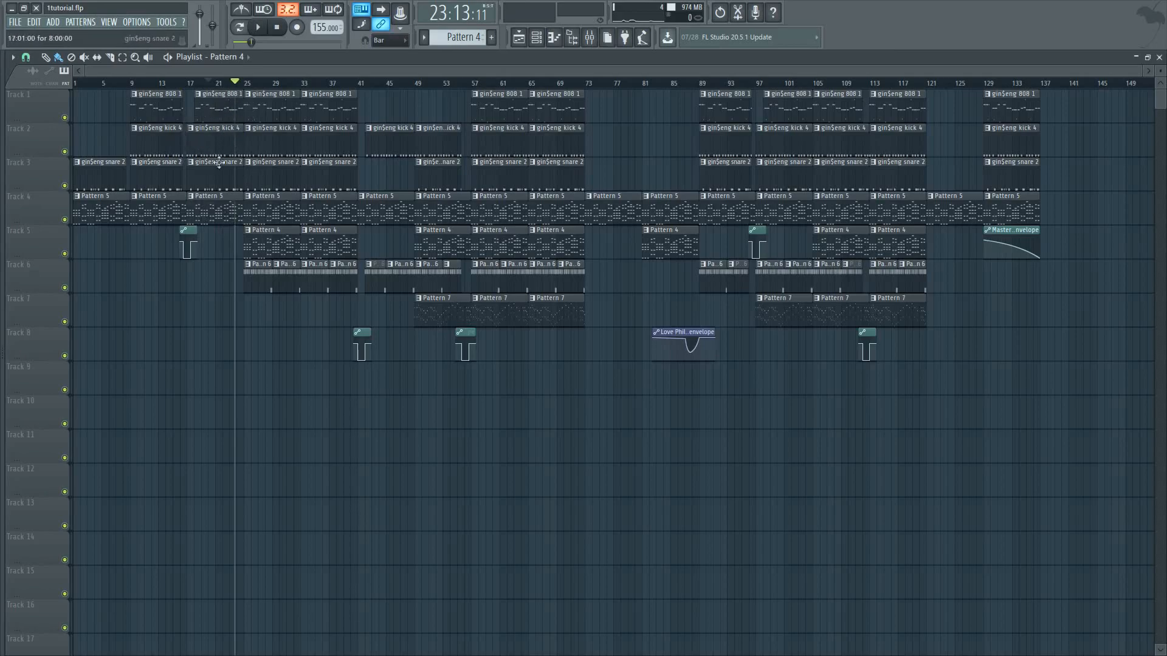
pyautogui.click(591, 39)
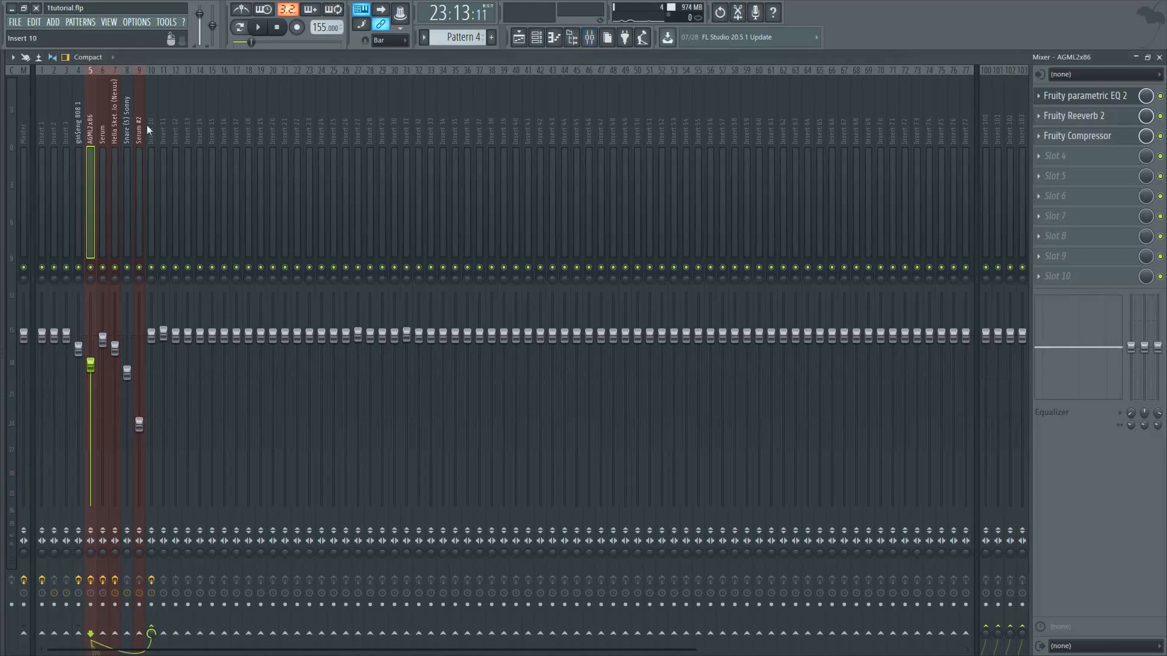
# Review the Fruity Reeverb 2 and Fruity Compressor settings on the AGML2x86 insert, closing both effect windows
pyautogui.click(1073, 116)
pyautogui.click(1085, 121)
pyautogui.click(1085, 121)
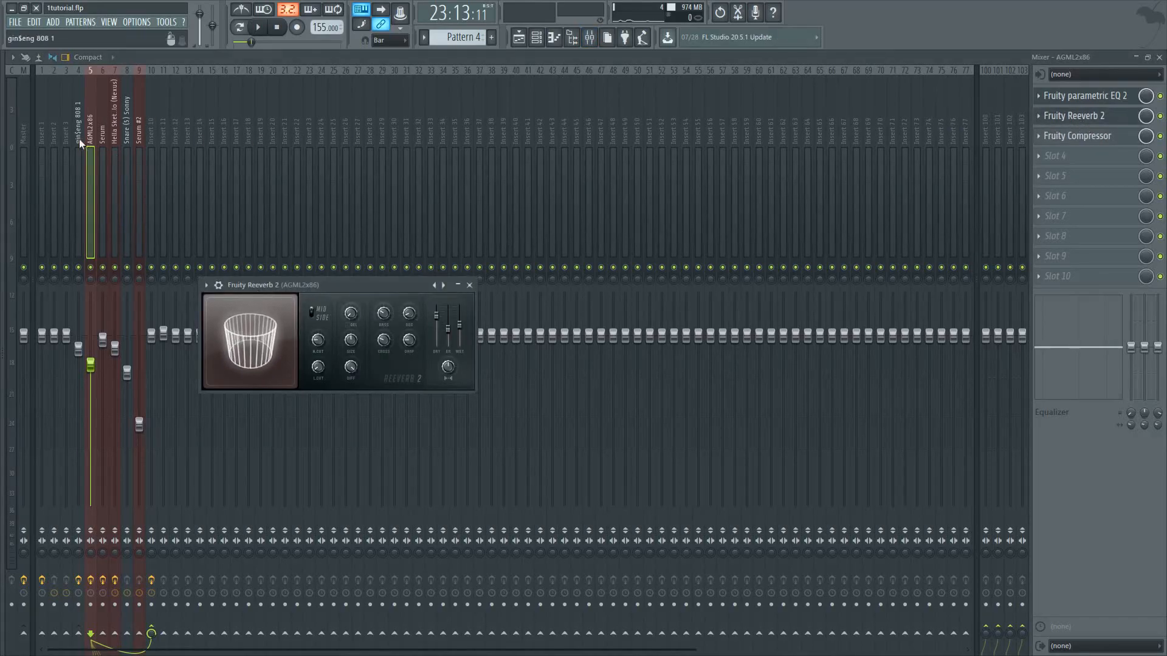
pyautogui.click(469, 285)
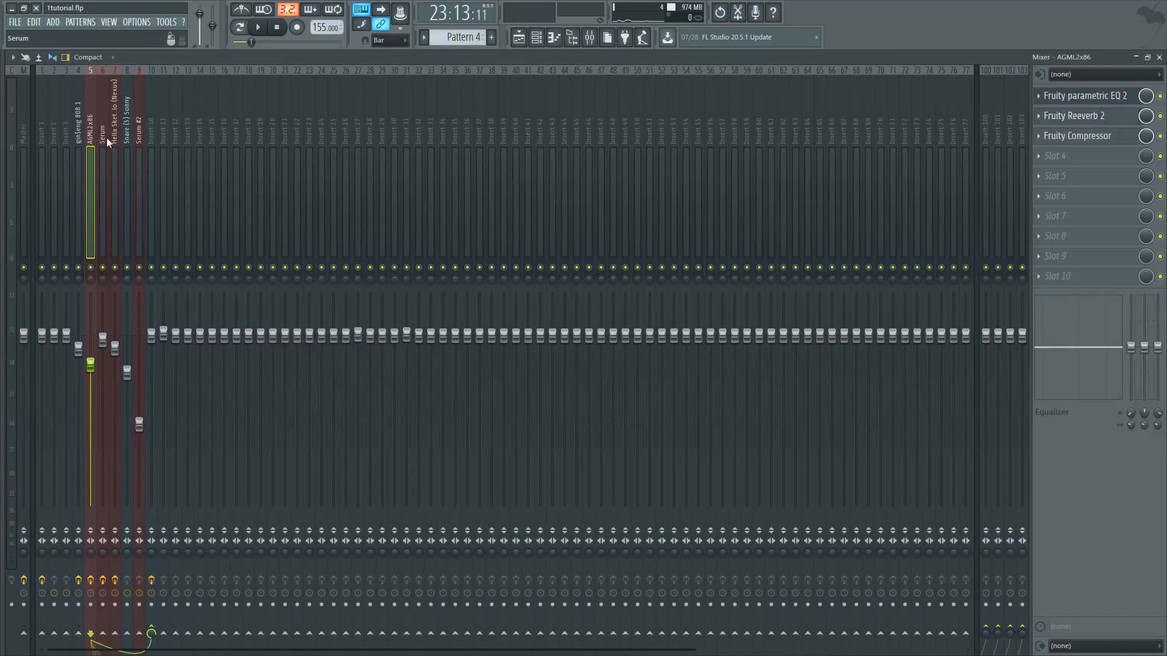
pyautogui.click(1070, 116)
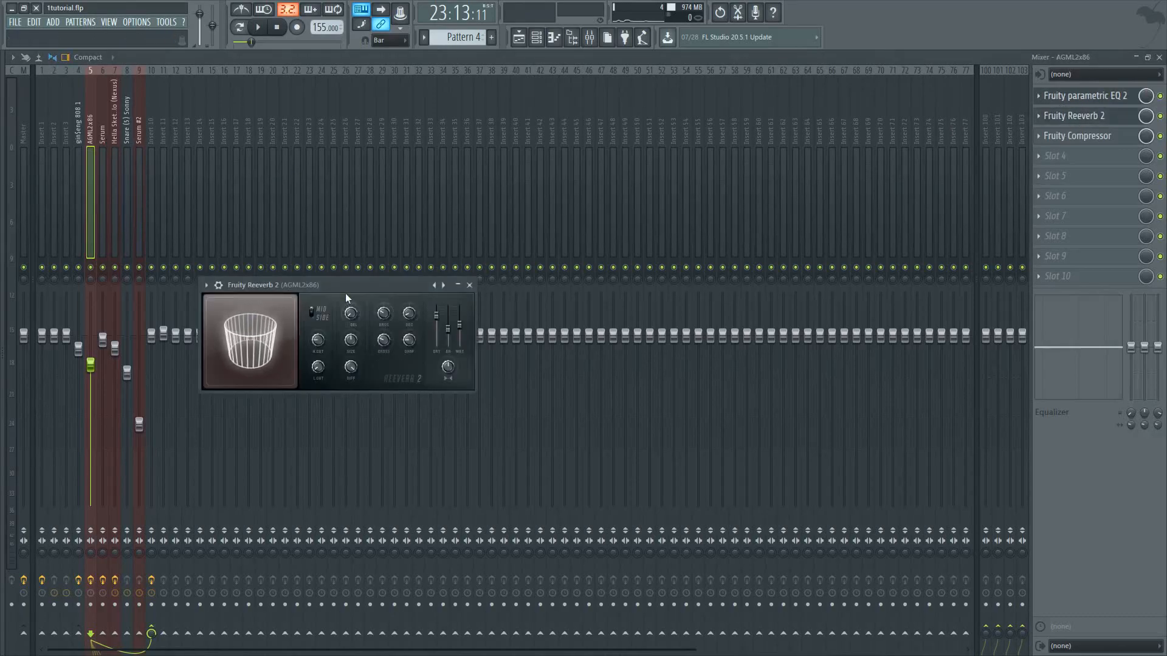
pyautogui.moveTo(362, 288); pyautogui.dragTo(381, 289)
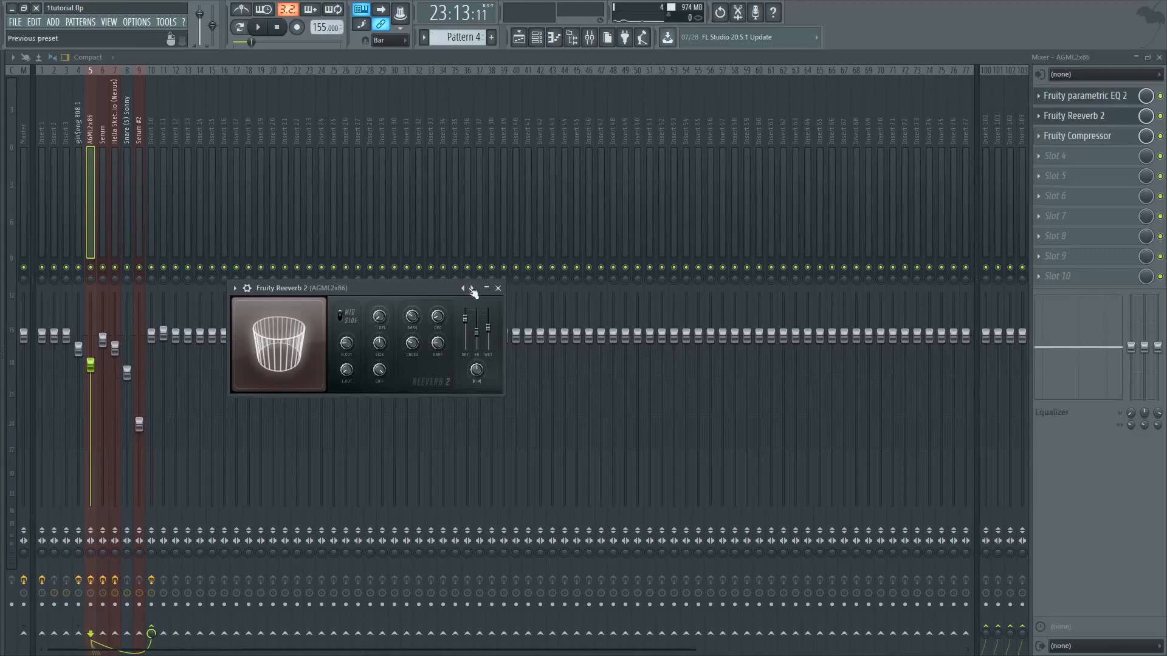
pyautogui.click(498, 289)
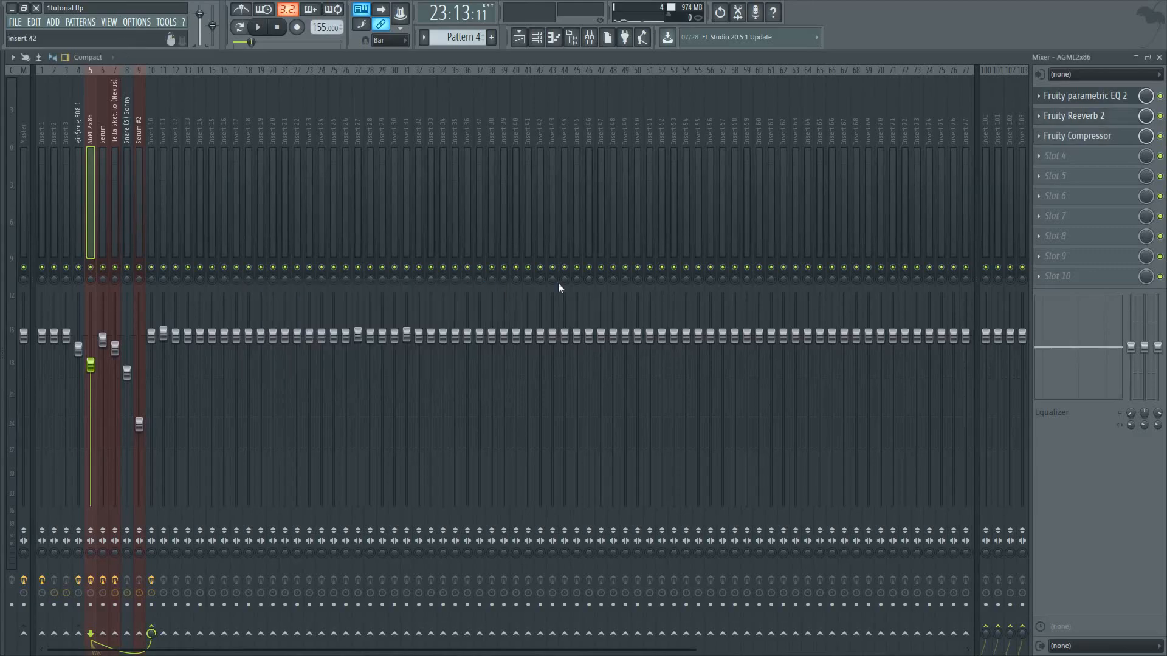
pyautogui.click(1084, 137)
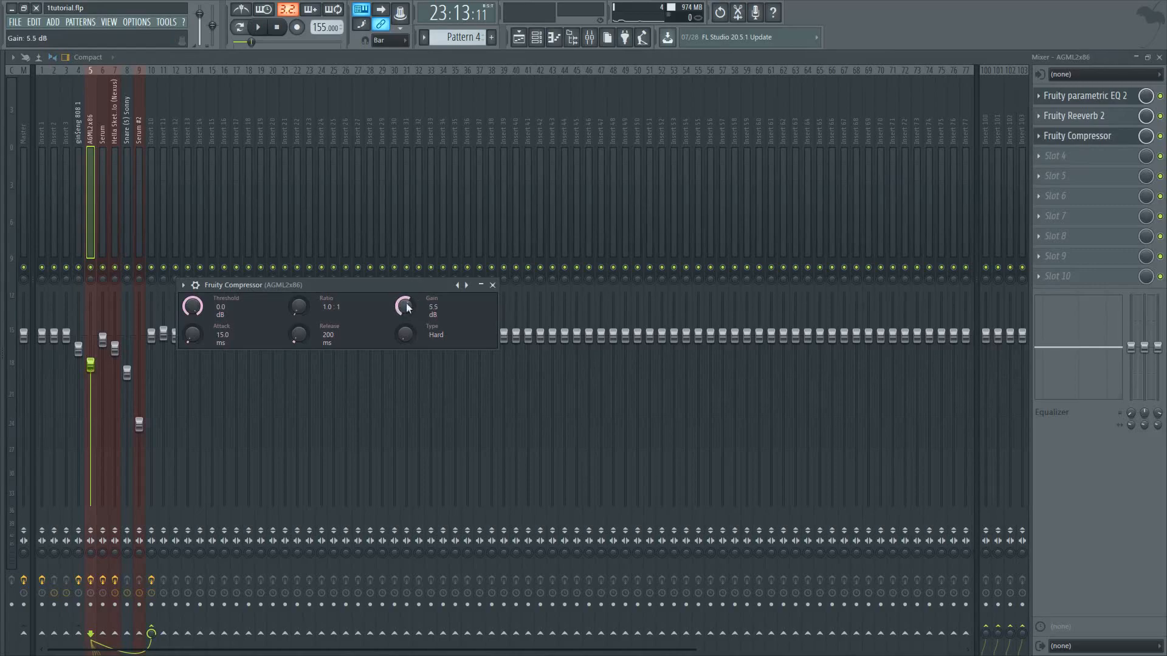
pyautogui.click(492, 285)
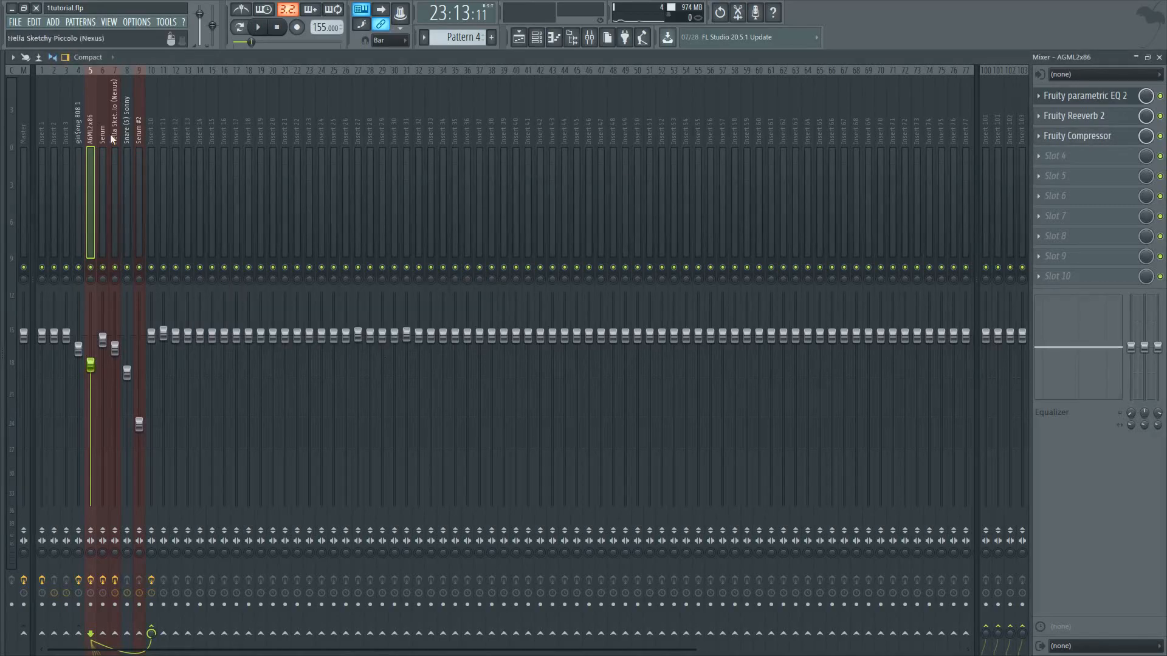
# Select the Serum mixer insert and review its Fruity parametric EQ 2 and Fruity Reeverb 2, closing both windows
pyautogui.click(102, 151)
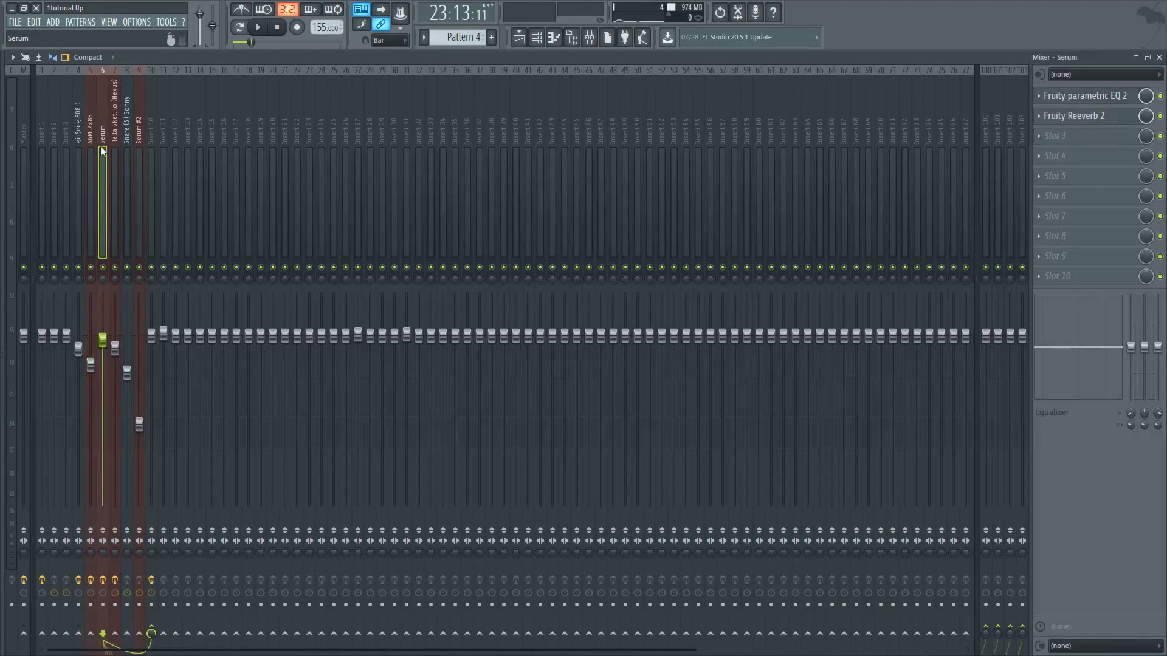
pyautogui.click(1080, 98)
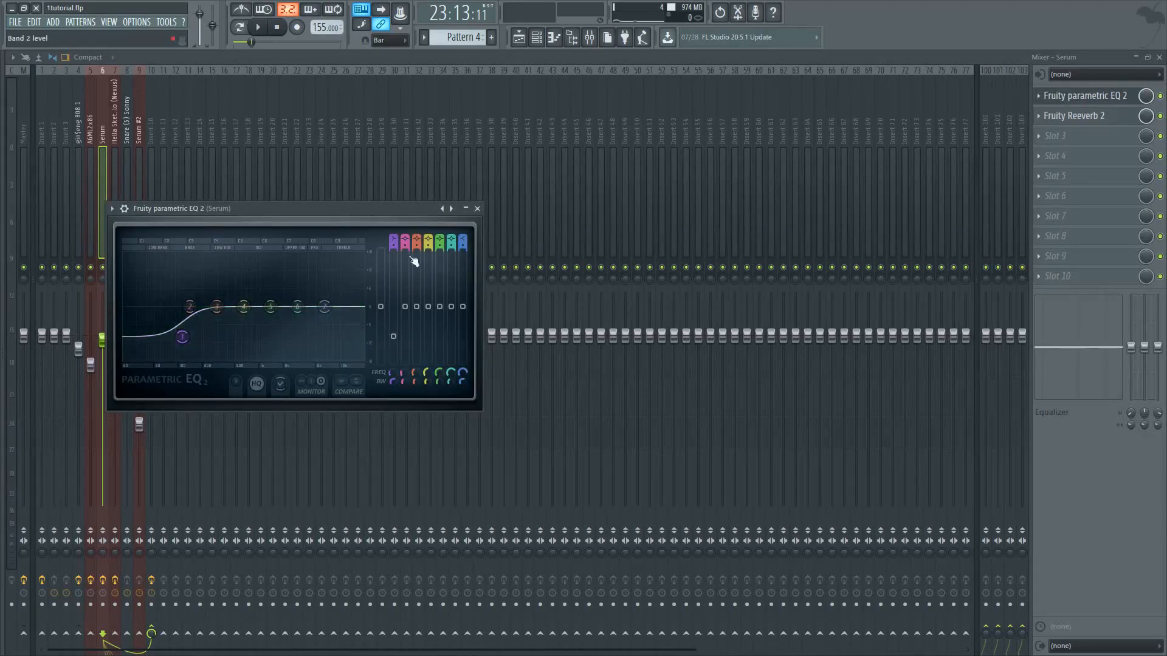
pyautogui.click(477, 209)
pyautogui.click(1088, 117)
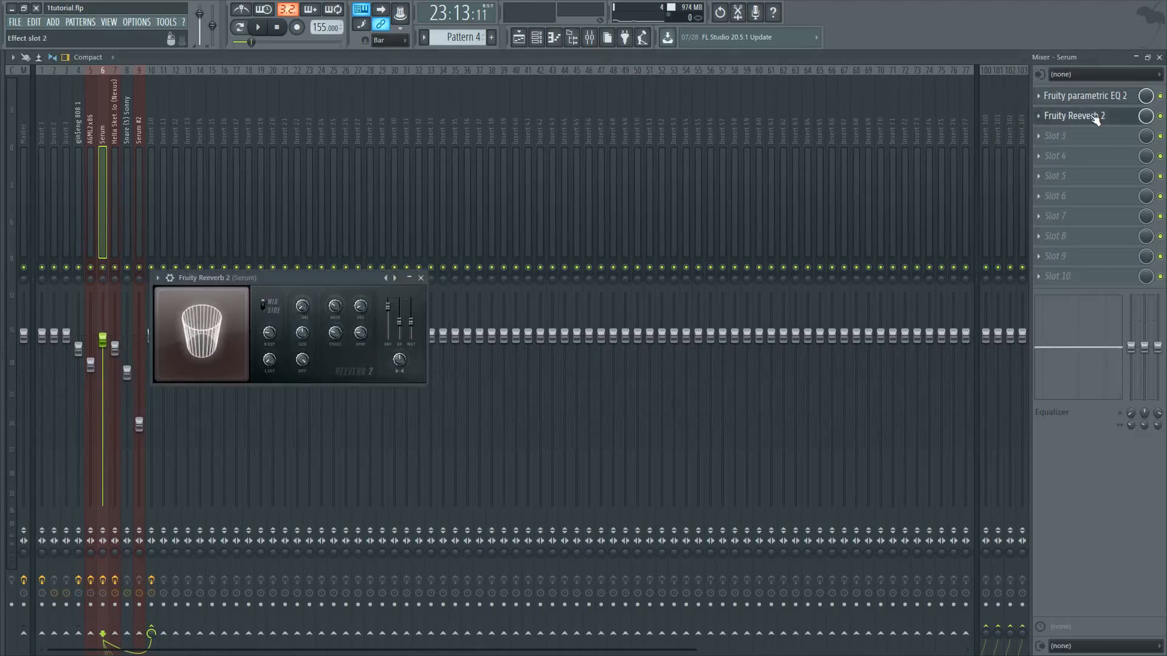
pyautogui.click(421, 277)
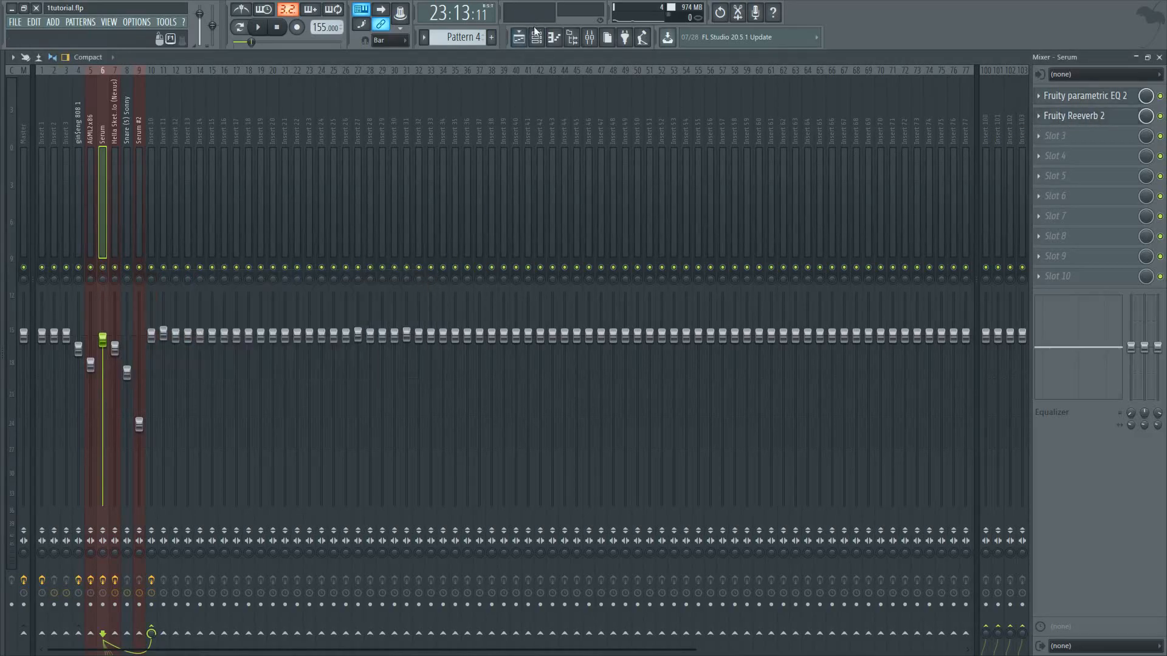
# Play the full arrangement from the playlist, checking Track 8's first gin$eng 808 1 - Volume automation clip before stopping
pyautogui.click(519, 38)
pyautogui.click(260, 28)
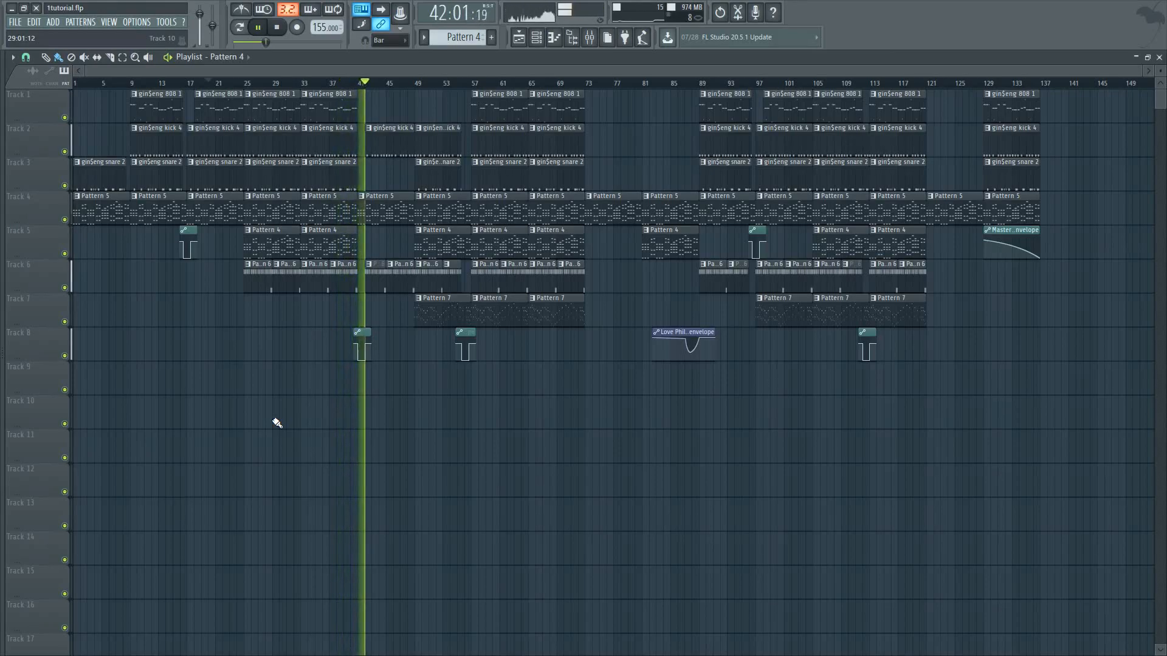
pyautogui.doubleClick(363, 331)
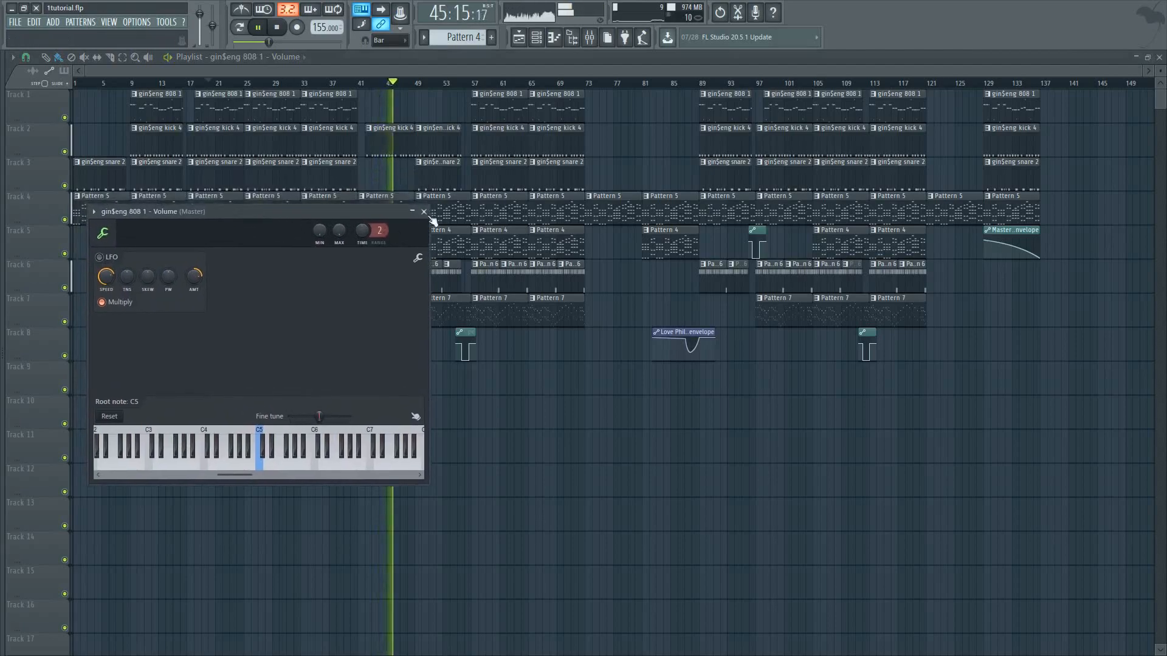
pyautogui.click(413, 183)
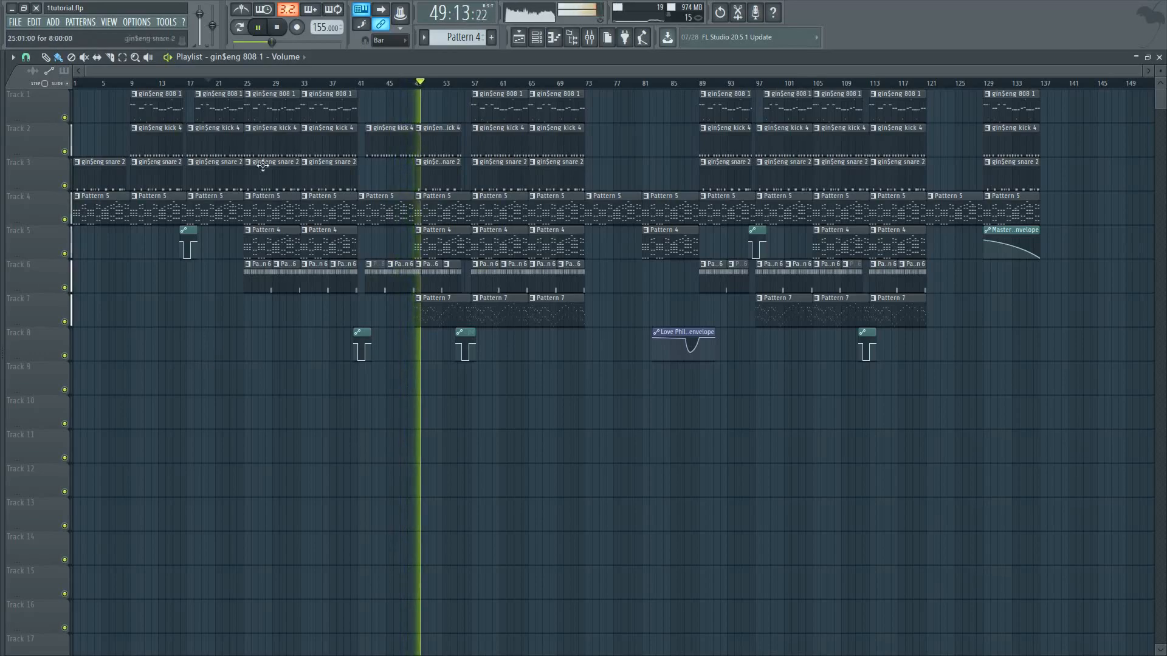
pyautogui.click(258, 27)
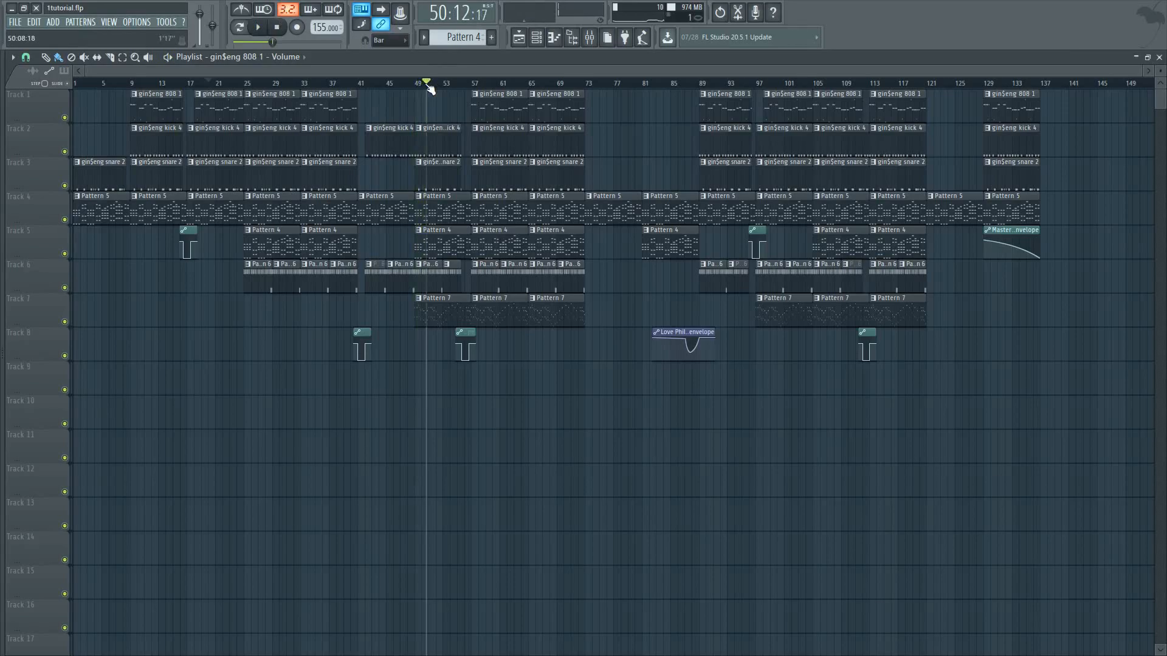
# Solo Track 7 and play its Pattern 7 melody from bar 48, stopping around bar 57
pyautogui.rightClick(65, 323)
pyautogui.moveTo(423, 82); pyautogui.dragTo(414, 86)
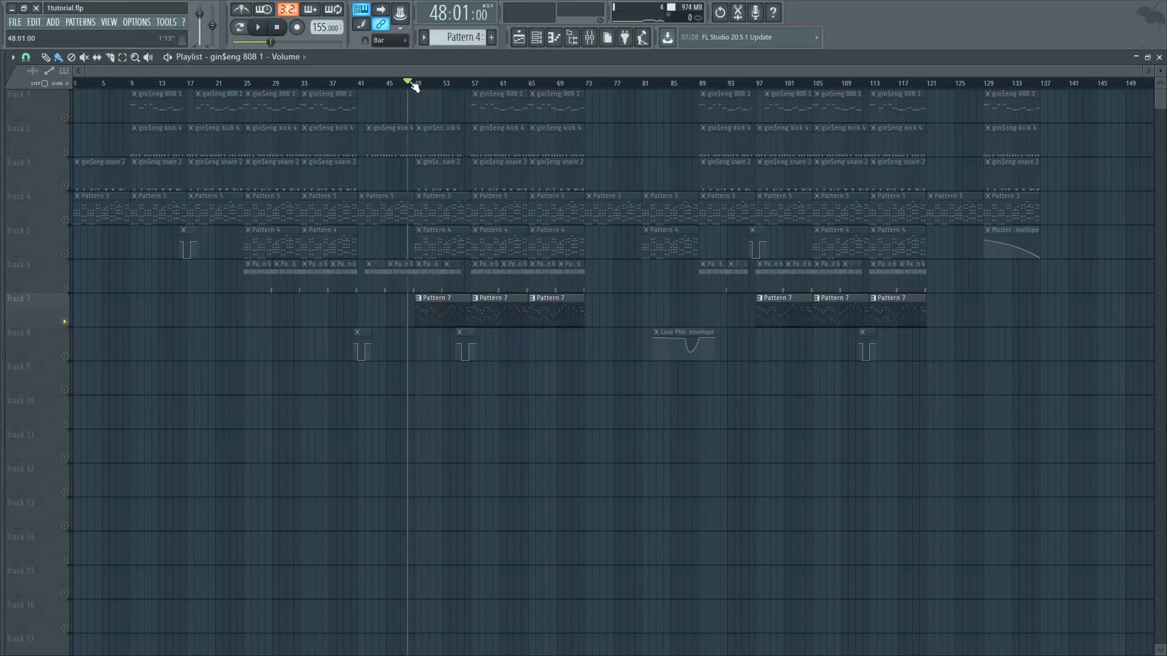
pyautogui.click(257, 28)
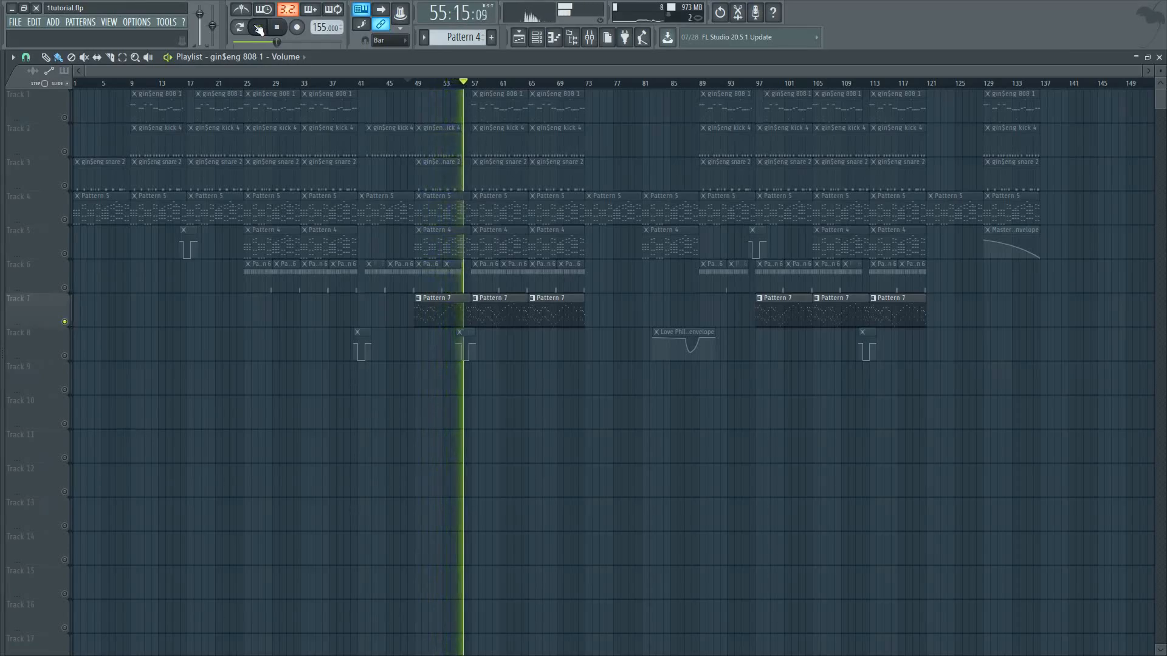
pyautogui.click(257, 28)
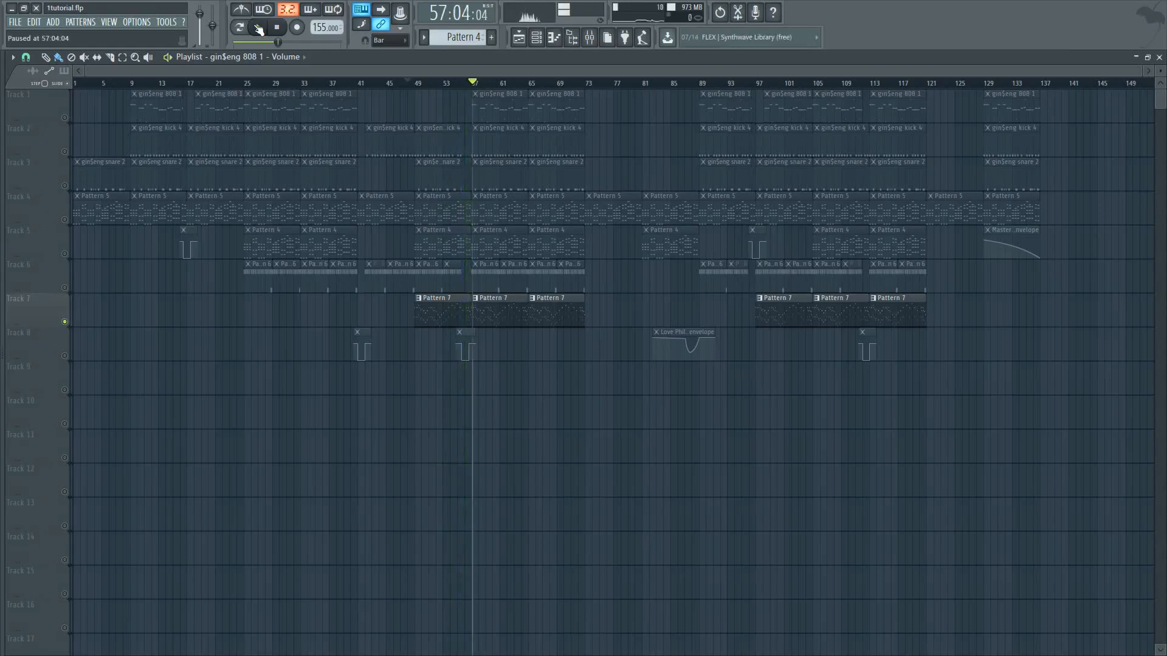
# Examine Pattern 7's Hella Sketchy Piccolo (Nexus) notes in the piano roll and return to the playlist
pyautogui.doubleClick(452, 300)
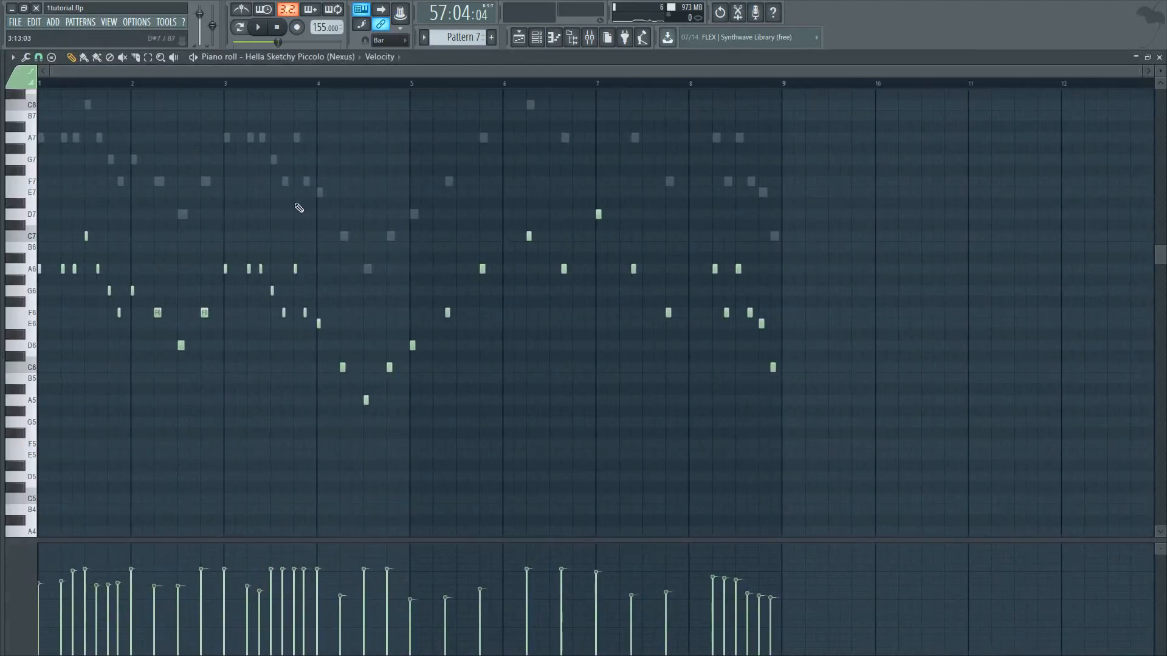
pyautogui.scroll(2, 303, 95)
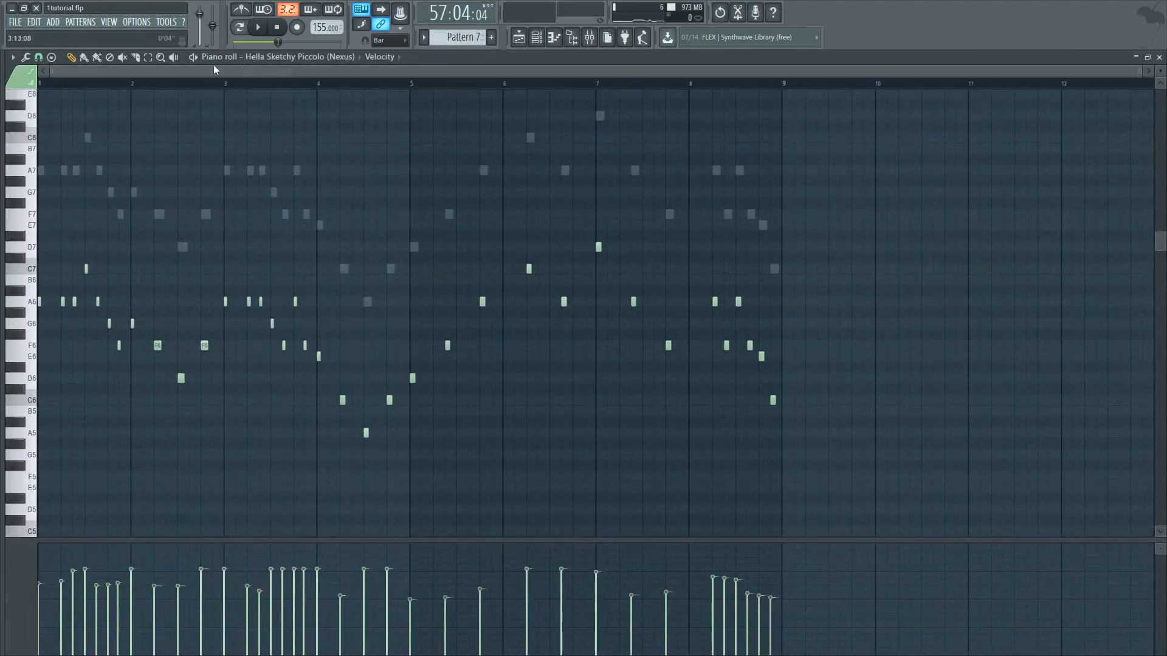
pyautogui.click(518, 38)
pyautogui.doubleClick(440, 308)
pyautogui.click(519, 37)
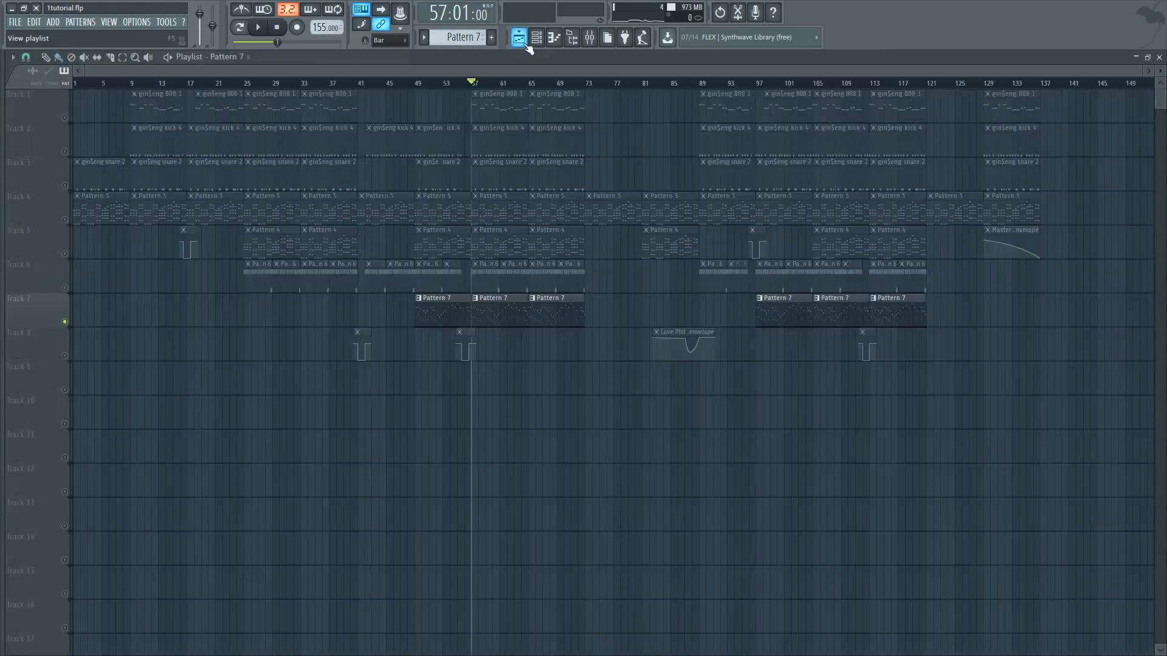
# Play the full arrangement from about bar 49 with all tracks active, and recheck Pattern 7's Hella Sketchy Piccolo (Nexus) notes in the piano roll
pyautogui.rightClick(64, 321)
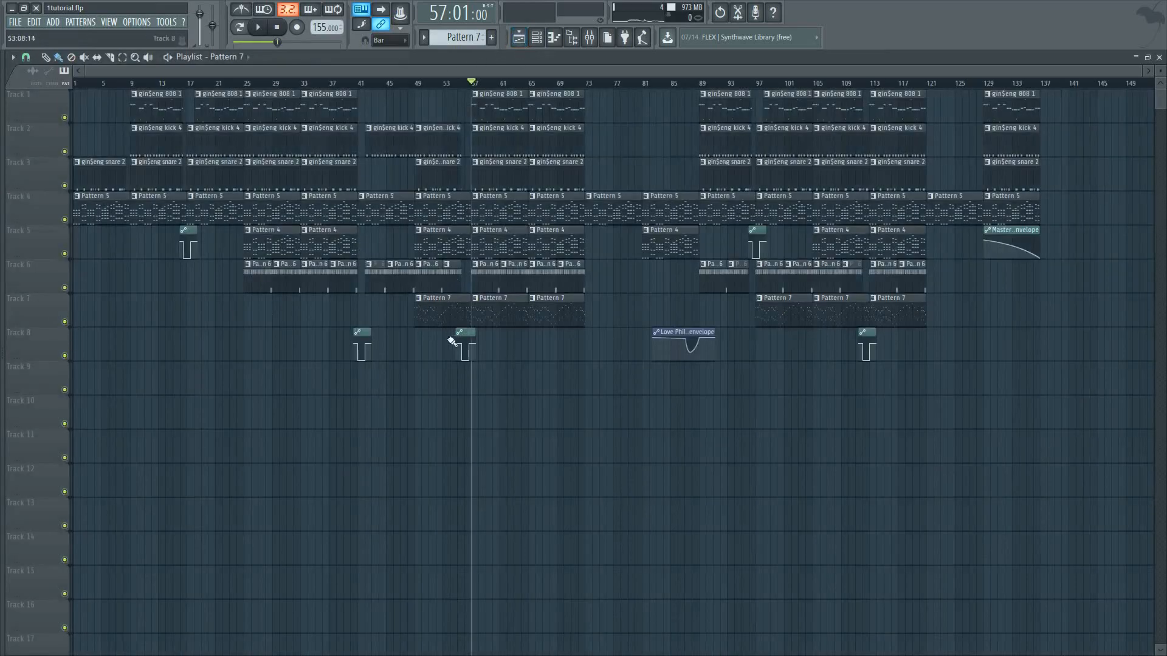
pyautogui.moveTo(470, 79); pyautogui.dragTo(415, 85)
pyautogui.click(259, 28)
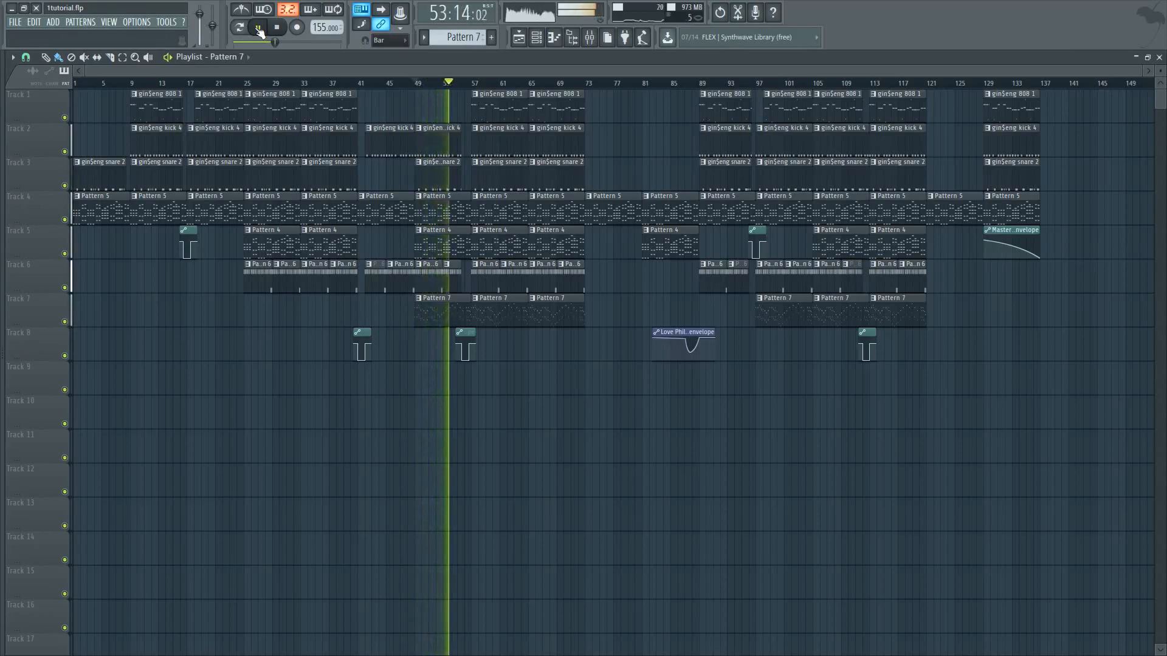
pyautogui.click(260, 29)
pyautogui.doubleClick(444, 303)
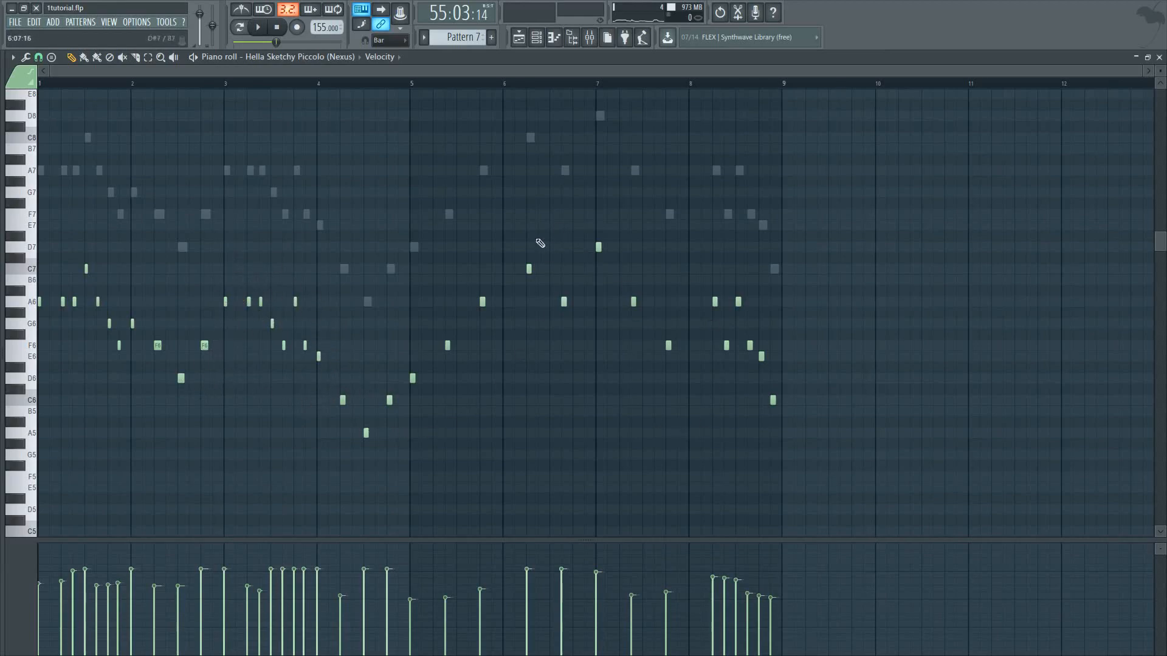
pyautogui.click(532, 40)
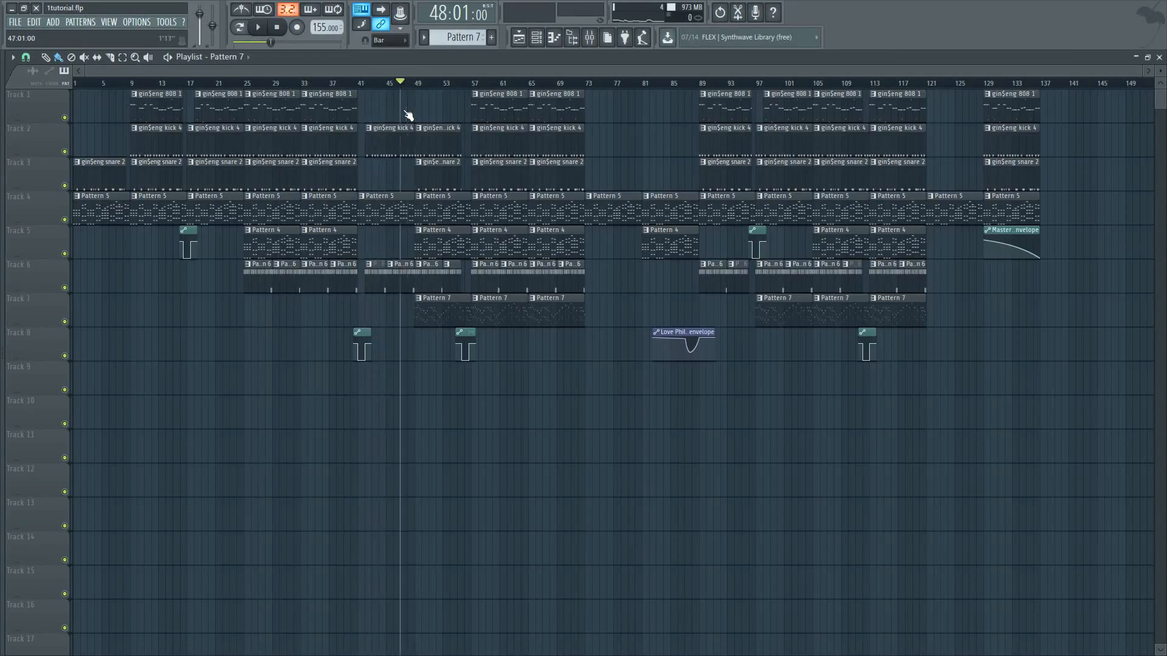
# Play the arrangement from bar 48 and isolate the melody layers on Tracks 4, 5 and 7
pyautogui.moveTo(369, 199); pyautogui.dragTo(371, 200)
pyautogui.moveTo(377, 85)
pyautogui.mouseDown()
pyautogui.moveTo(508, 110)
pyautogui.moveTo(565, 247)
pyautogui.moveTo(392, 183)
pyautogui.mouseUp()
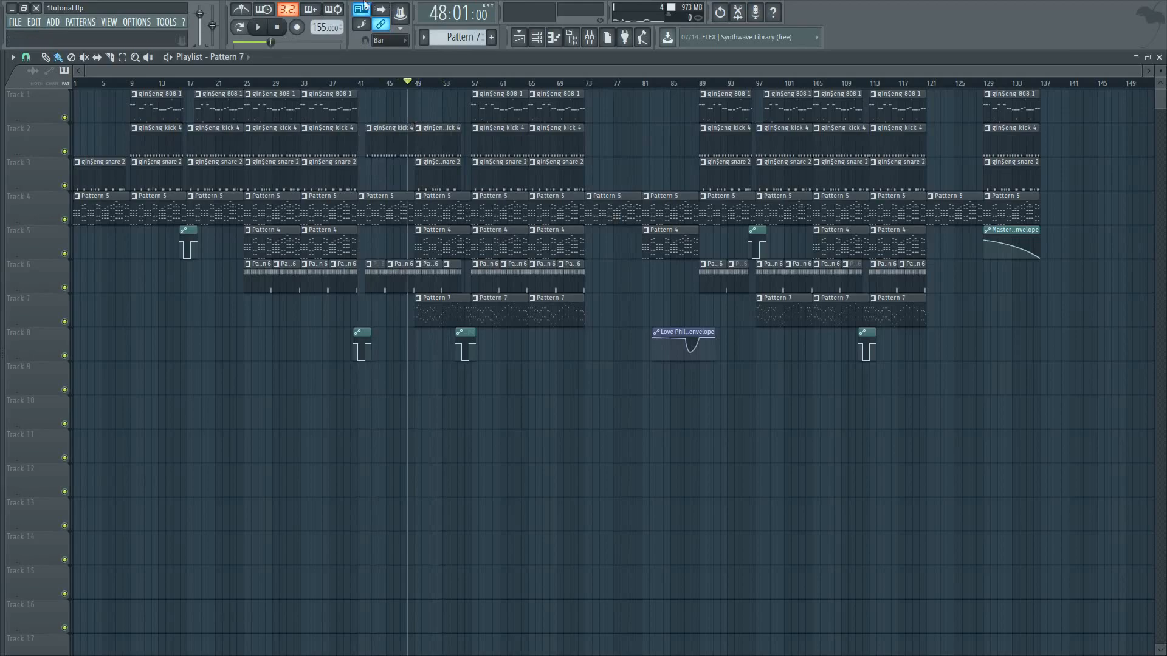
pyautogui.click(258, 27)
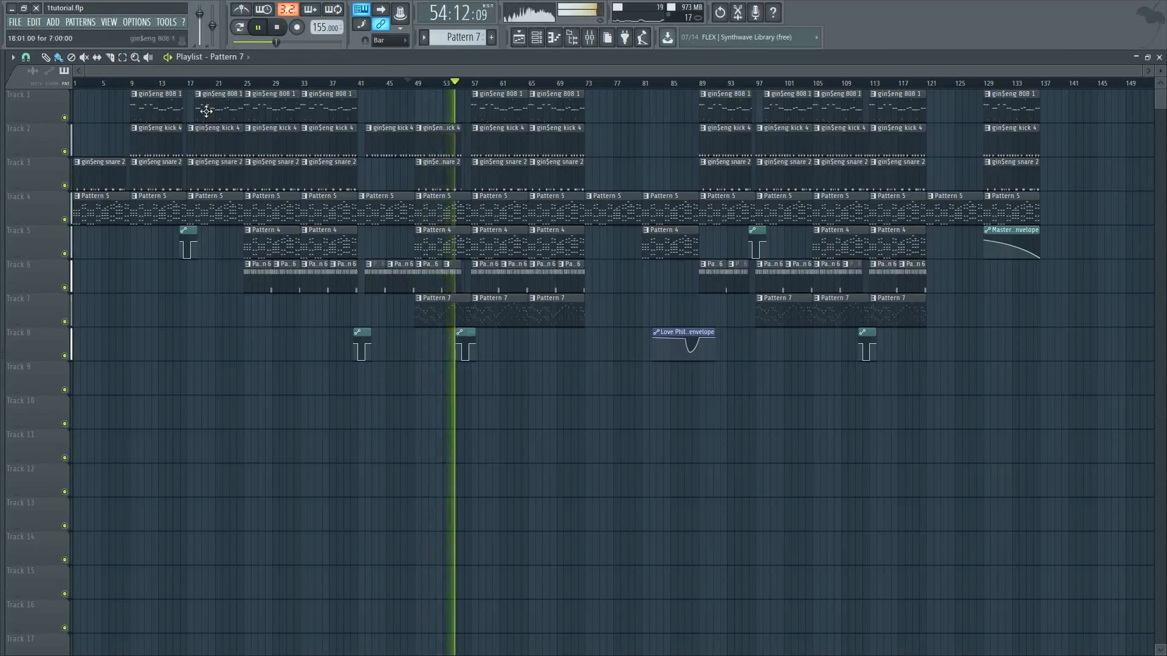
pyautogui.rightClick(64, 219)
pyautogui.click(65, 254)
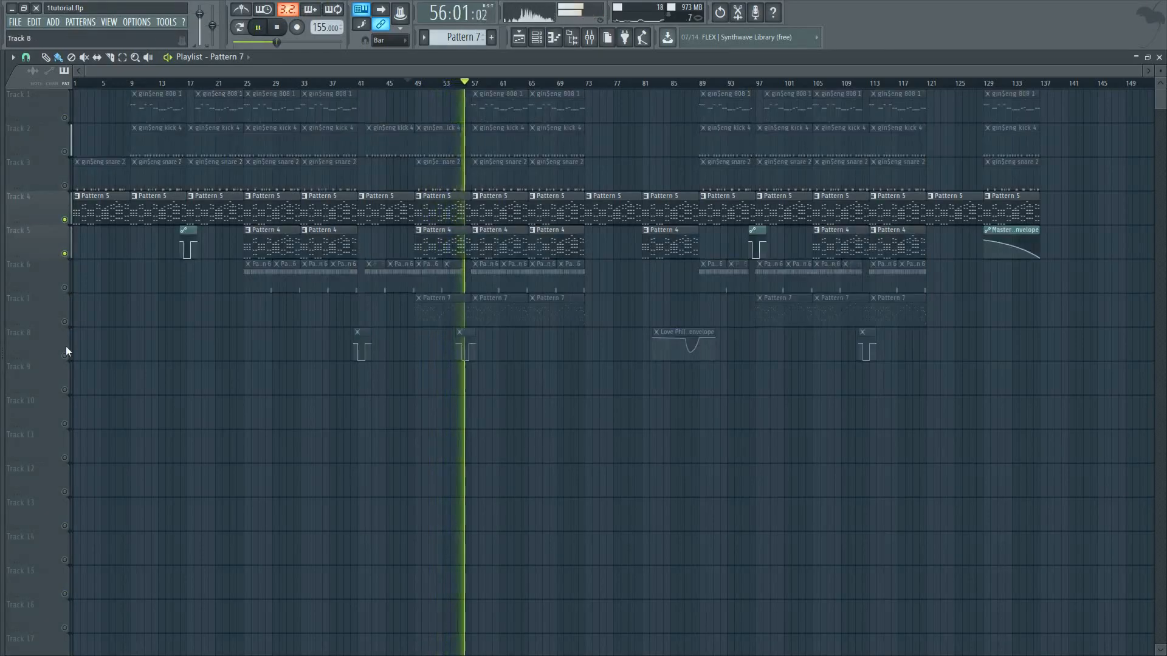
pyautogui.click(64, 321)
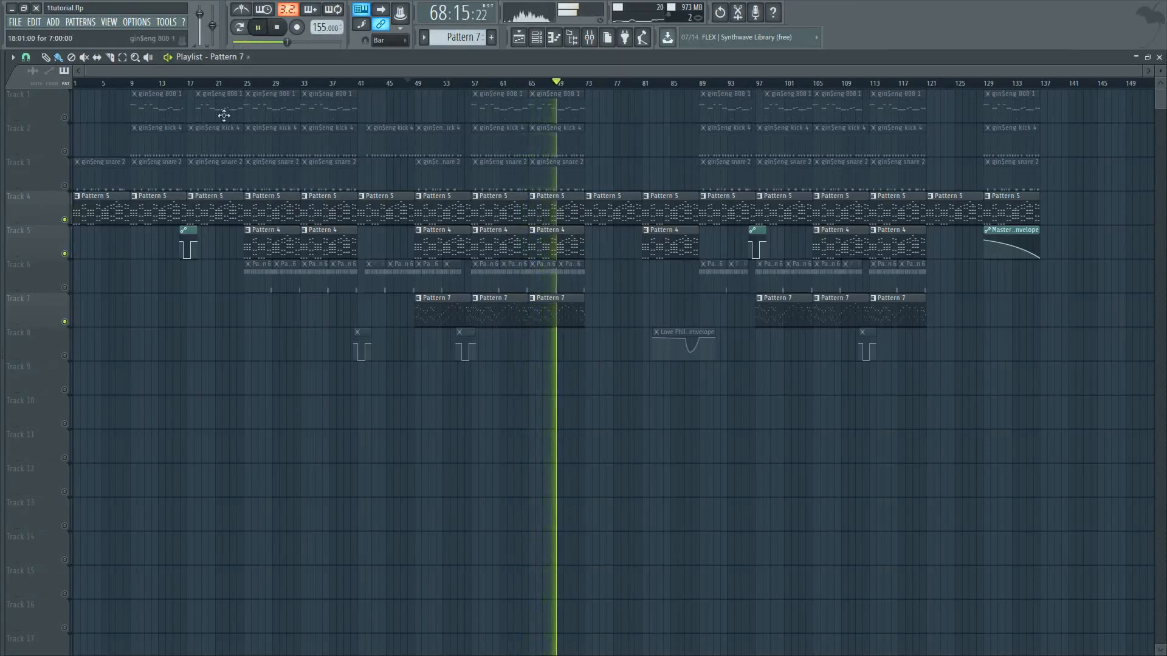
# Move the two gin$eng 808 1 - Volume automation clips from Track 5 down to Track 8, keeping their bar positions
pyautogui.click(189, 231)
pyautogui.moveTo(189, 231); pyautogui.dragTo(189, 333)
pyautogui.moveTo(756, 231); pyautogui.dragTo(758, 336)
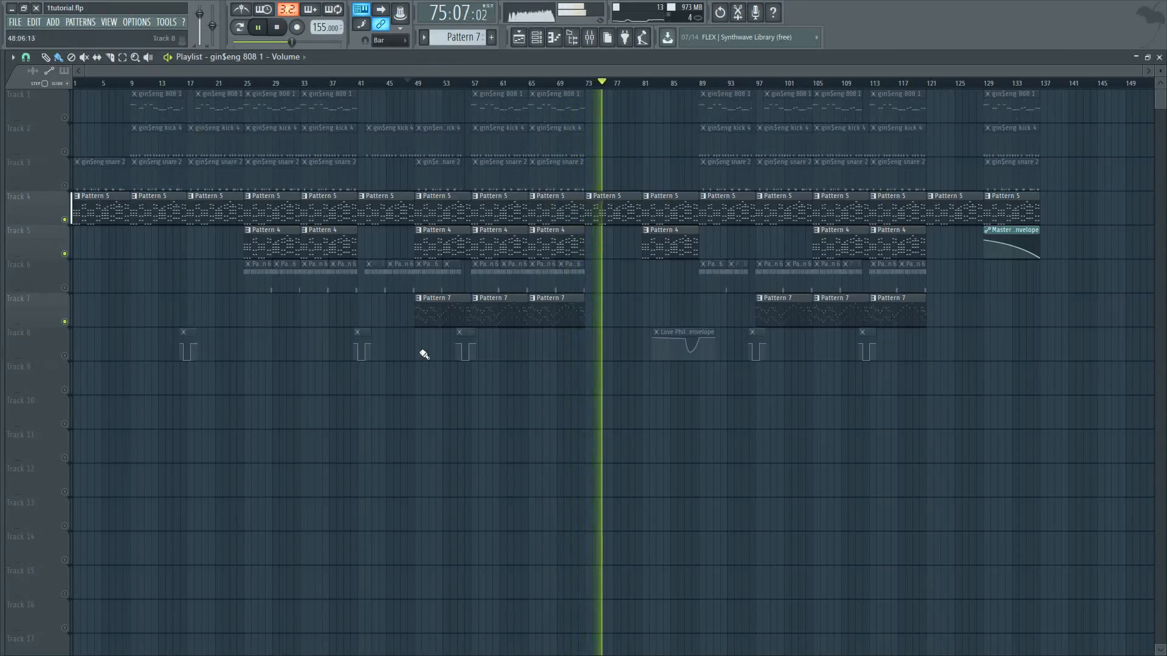
# Stop playback and move the playhead back to before Track 7's first Pattern 7 clip
pyautogui.click(259, 29)
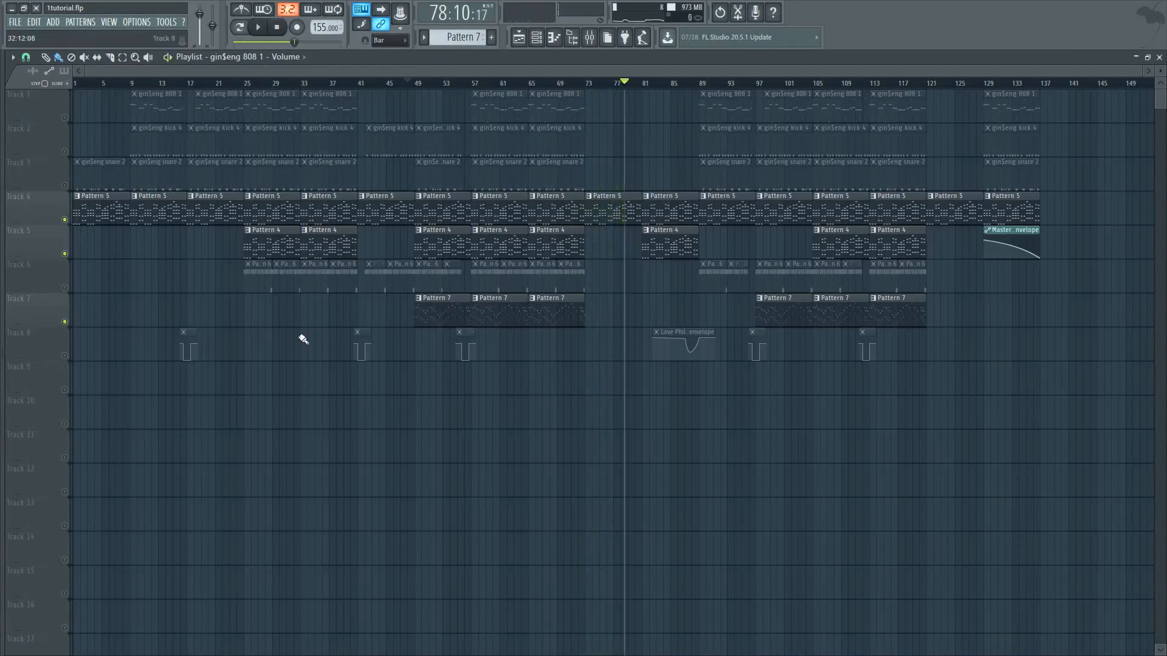
pyautogui.moveTo(606, 88); pyautogui.dragTo(412, 150)
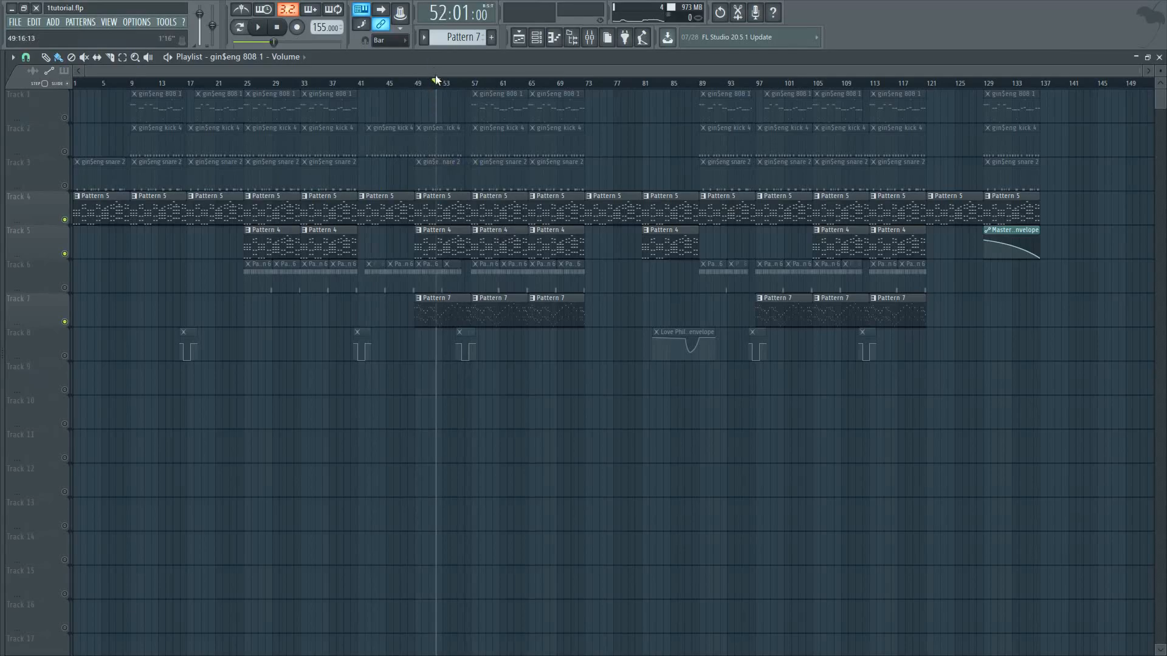
pyautogui.moveTo(424, 88); pyautogui.dragTo(351, 97)
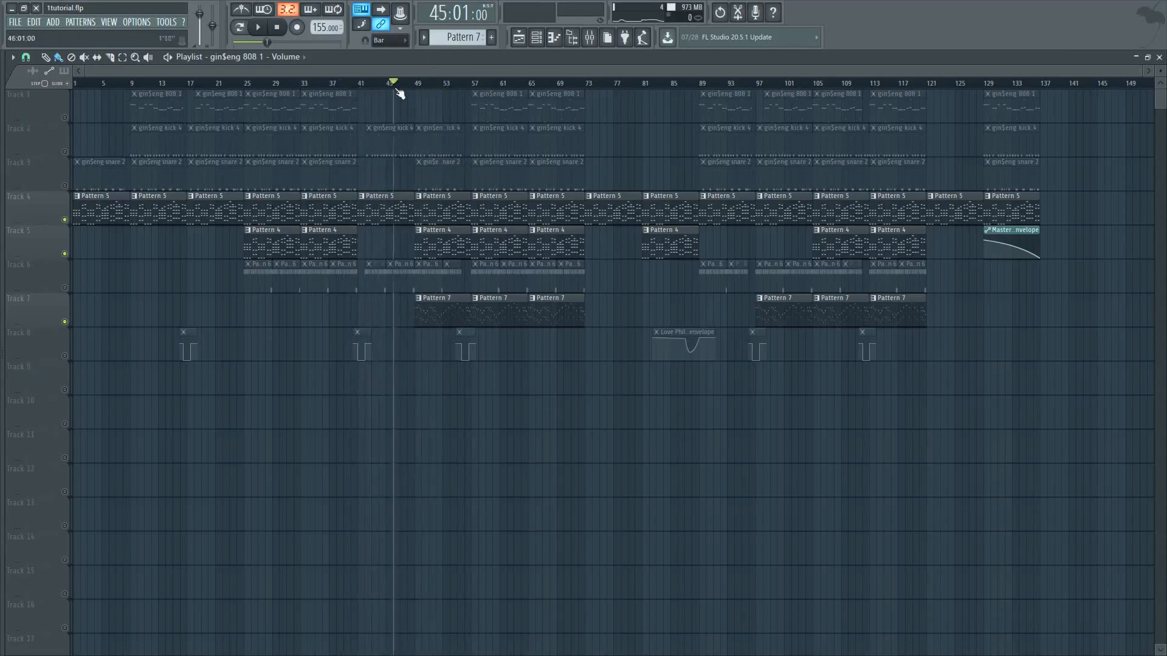